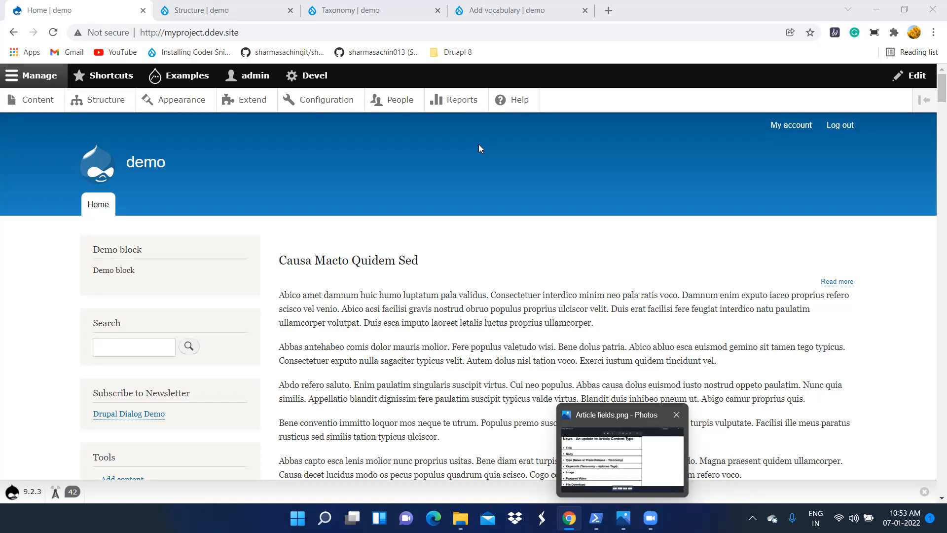
# Step: Review the Article fields image in Photos and return to Chrome's Add vocabulary page under Structure, Taxonomy
pyautogui.click(623, 518)
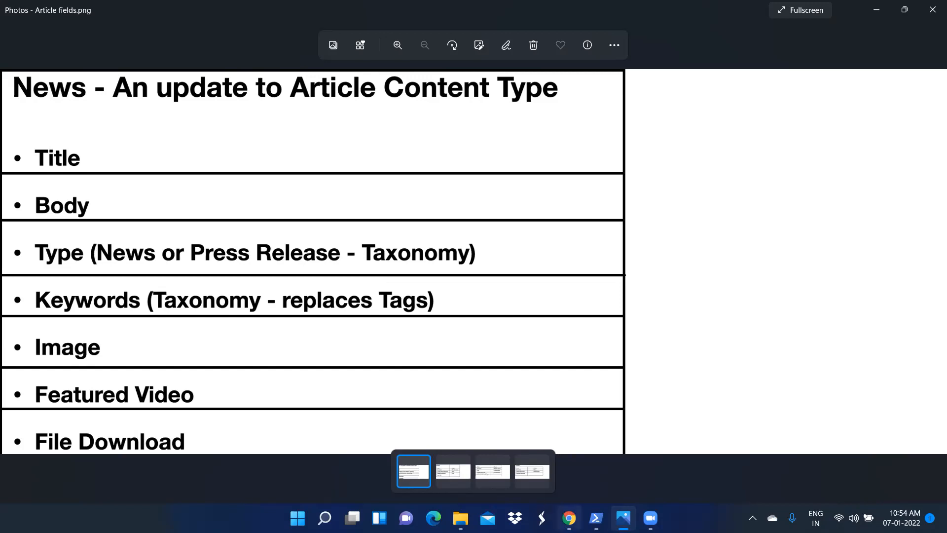
pyautogui.click(569, 517)
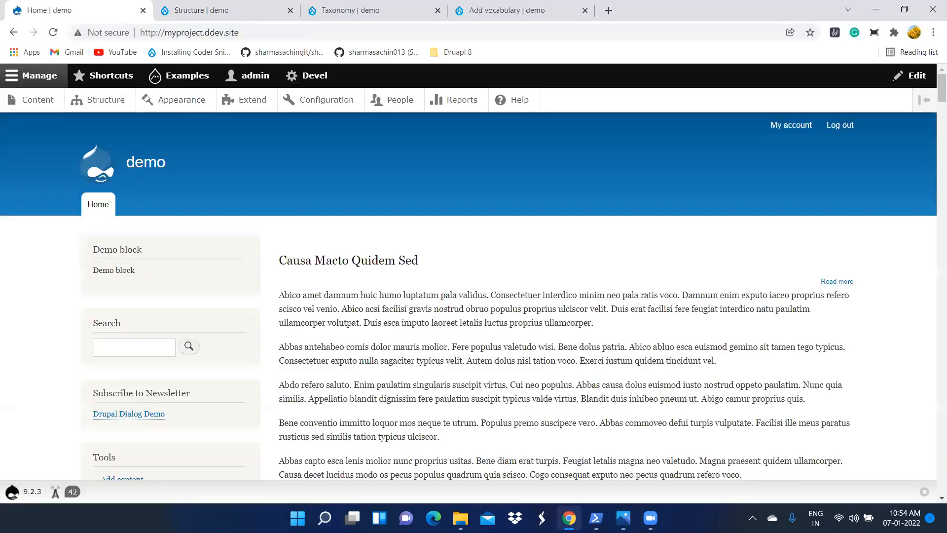
pyautogui.click(249, 16)
pyautogui.scroll(-1, 226, 336)
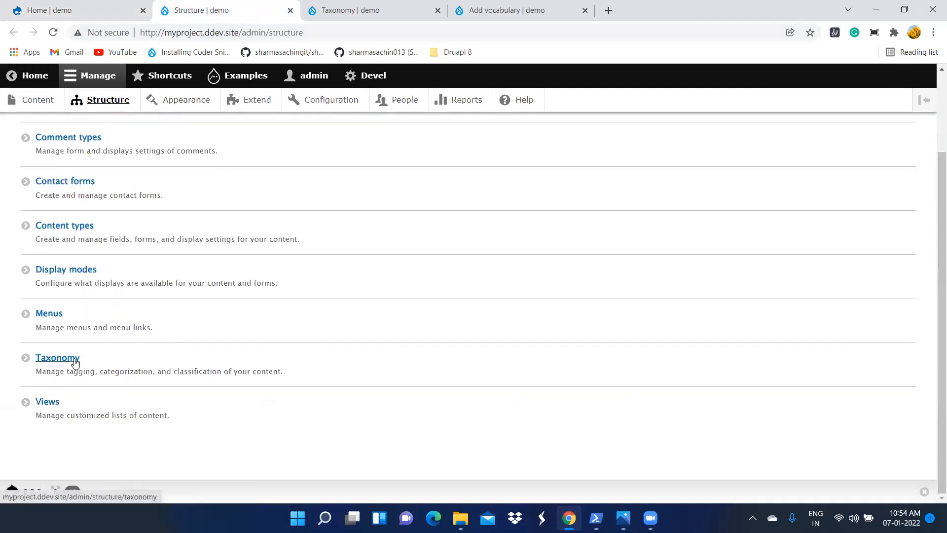
pyautogui.click(359, 12)
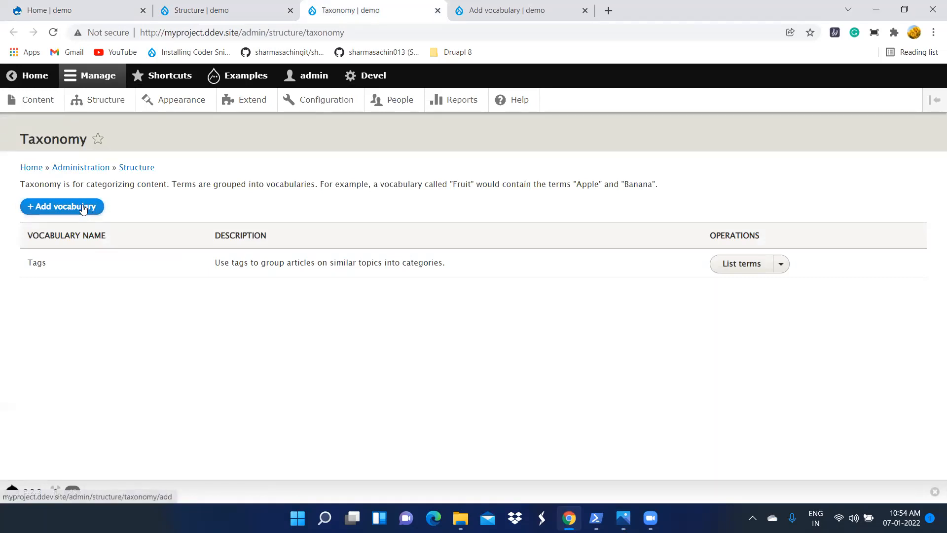
pyautogui.click(508, 14)
# Step: Create and save a taxonomy vocabulary named Types with the description Types
pyautogui.click(234, 210)
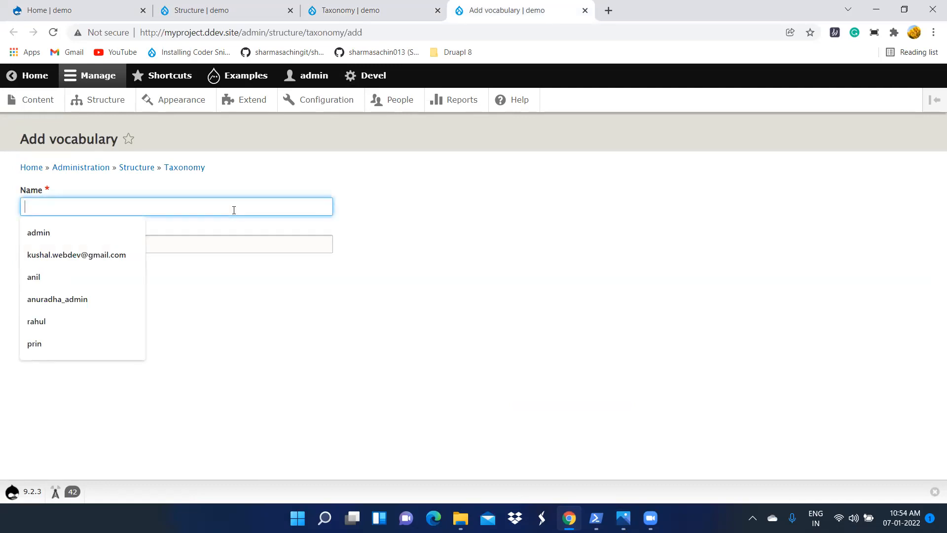
pyautogui.write('Y')
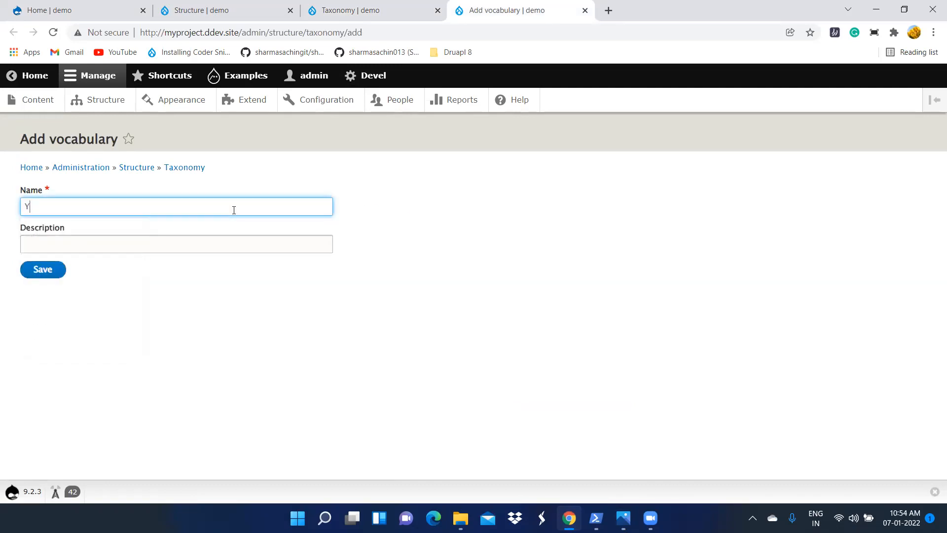
pyautogui.write('ypes')
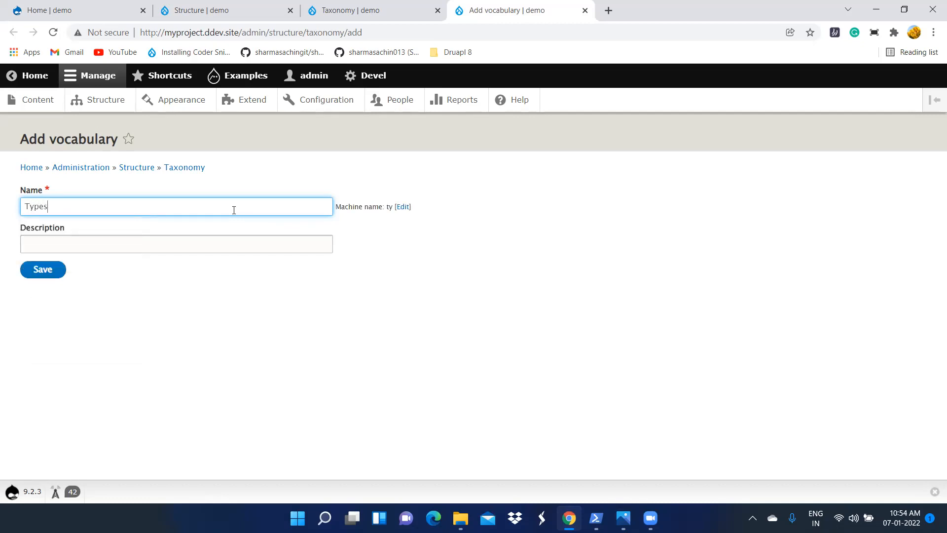
pyautogui.click(266, 310)
pyautogui.moveTo(56, 212); pyautogui.dragTo(5, 202)
pyautogui.hotkey('ctrl', 'c')
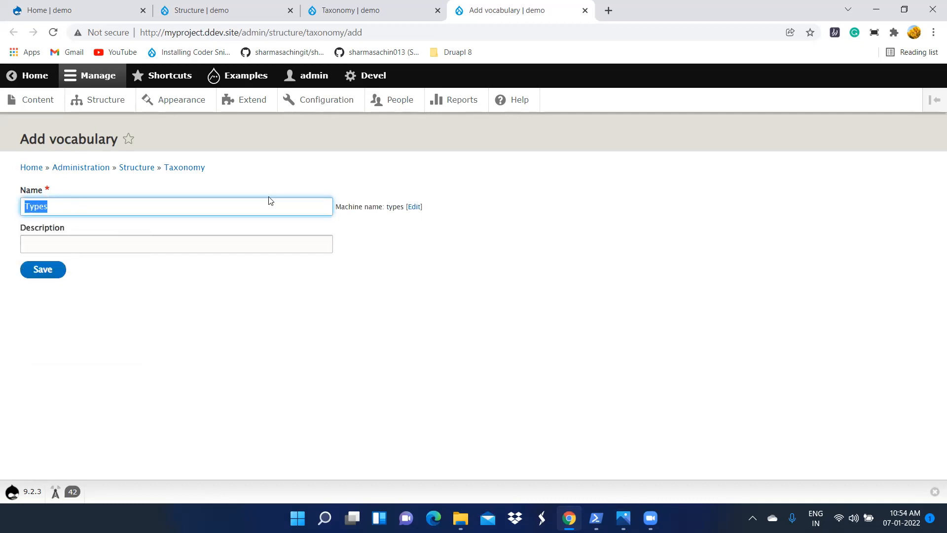
pyautogui.click(228, 245)
pyautogui.hotkey('ctrl', 'v')
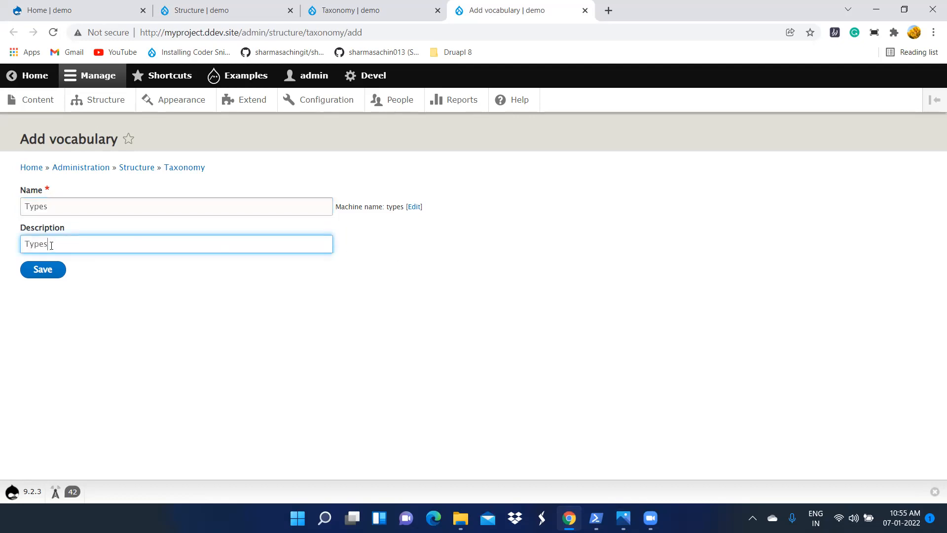
pyautogui.click(49, 271)
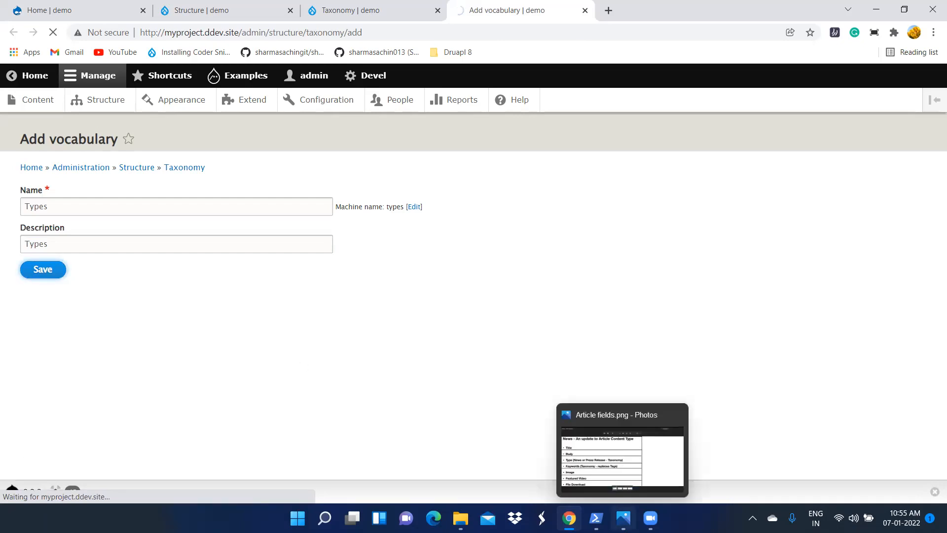
# Step: Check the terms planned for the Type field in the Article fields image in Photos and return to Chrome
pyautogui.click(623, 518)
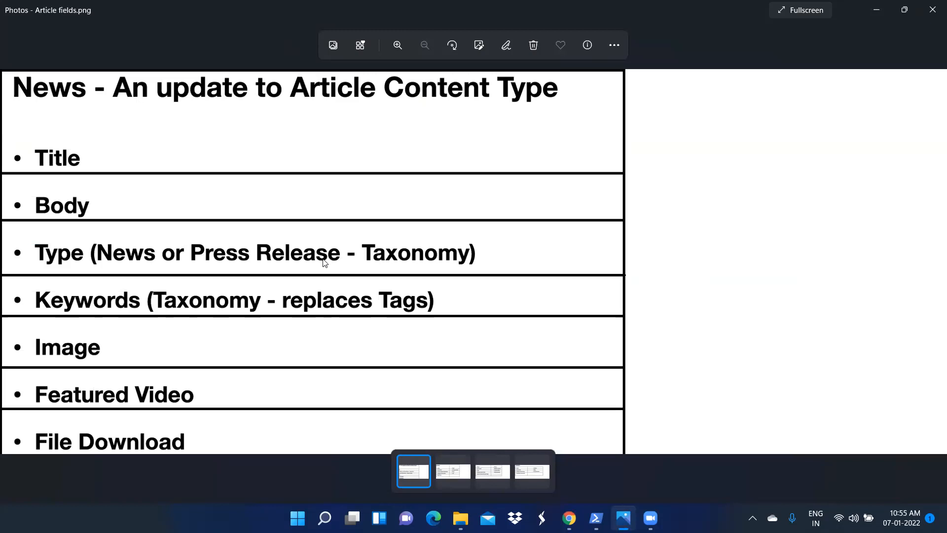
pyautogui.click(568, 518)
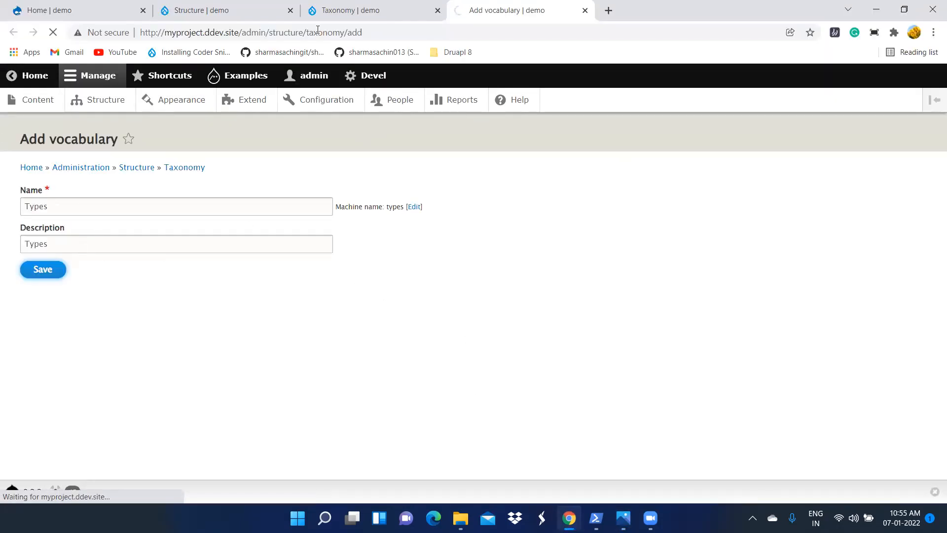
pyautogui.click(376, 10)
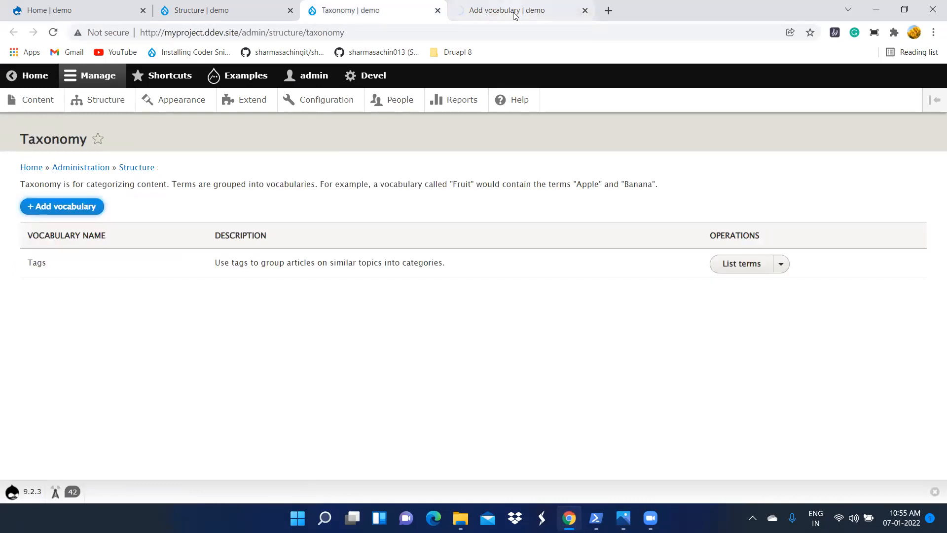
pyautogui.click(515, 14)
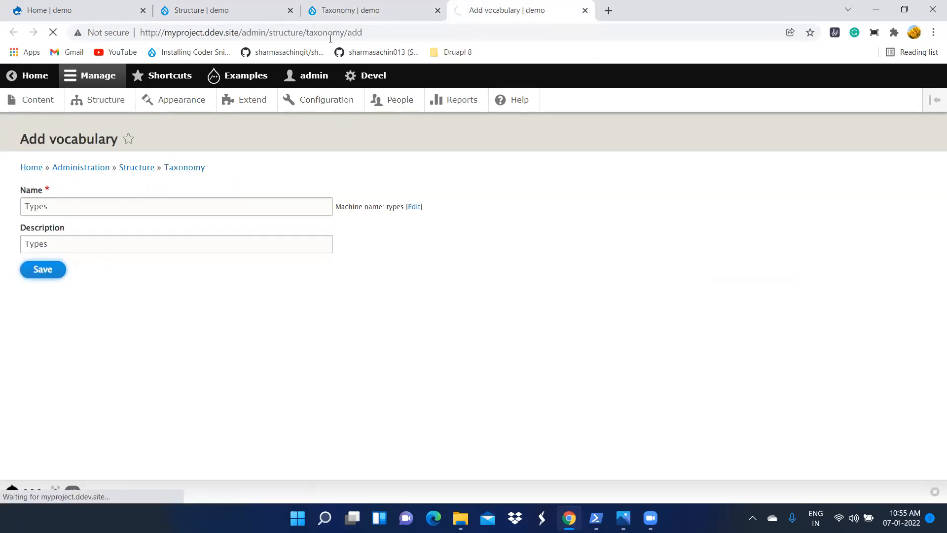
pyautogui.click(348, 13)
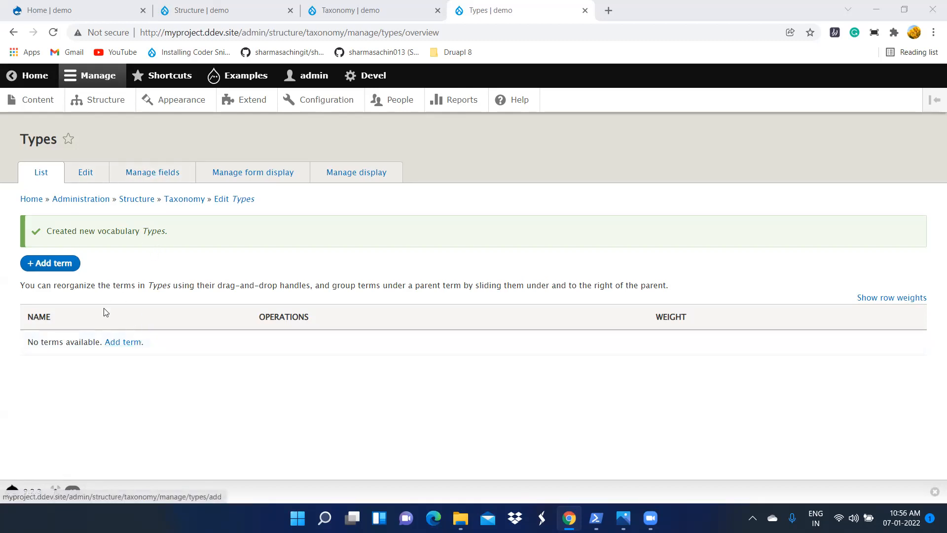
# Step: Add a published term named News to the Types vocabulary, leaving its description and URL alias empty, and save it
pyautogui.click(119, 348)
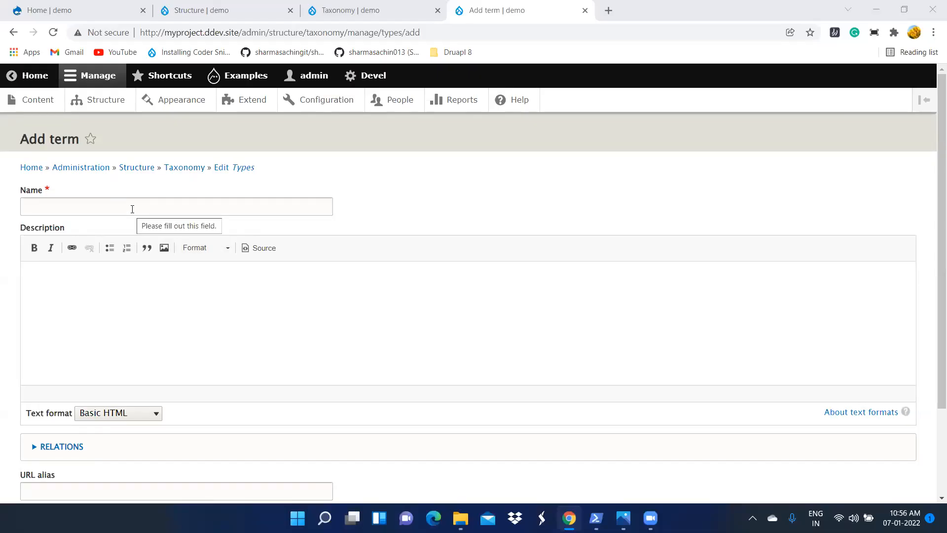
pyautogui.click(133, 209)
pyautogui.write('News')
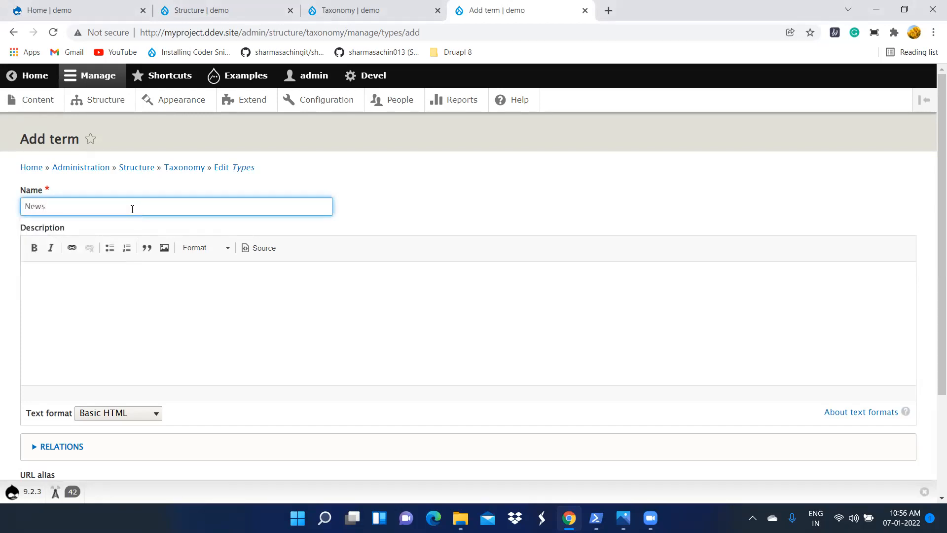
pyautogui.click(173, 340)
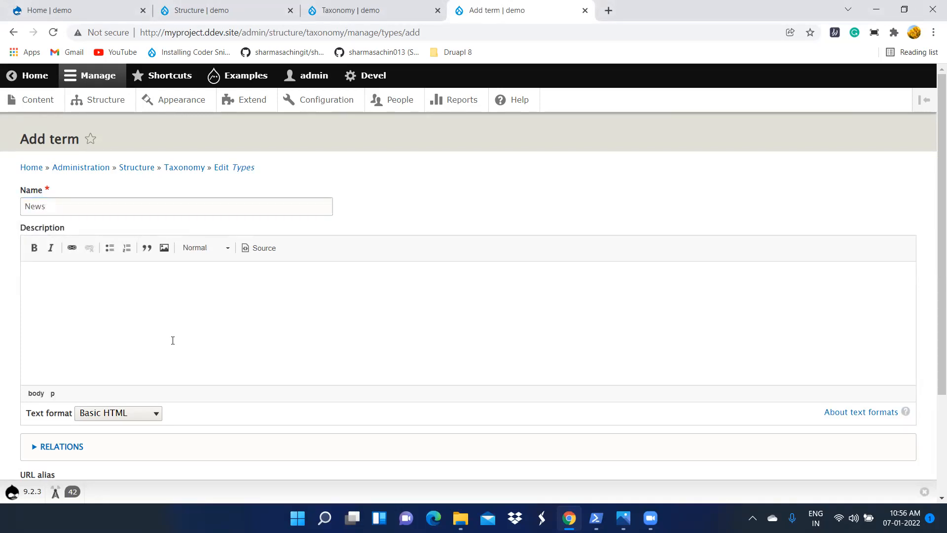
pyautogui.scroll(-3, 173, 340)
pyautogui.scroll(3, 173, 344)
pyautogui.scroll(-1, 146, 268)
pyautogui.click(72, 390)
pyautogui.click(72, 390)
pyautogui.scroll(-1, 289, 395)
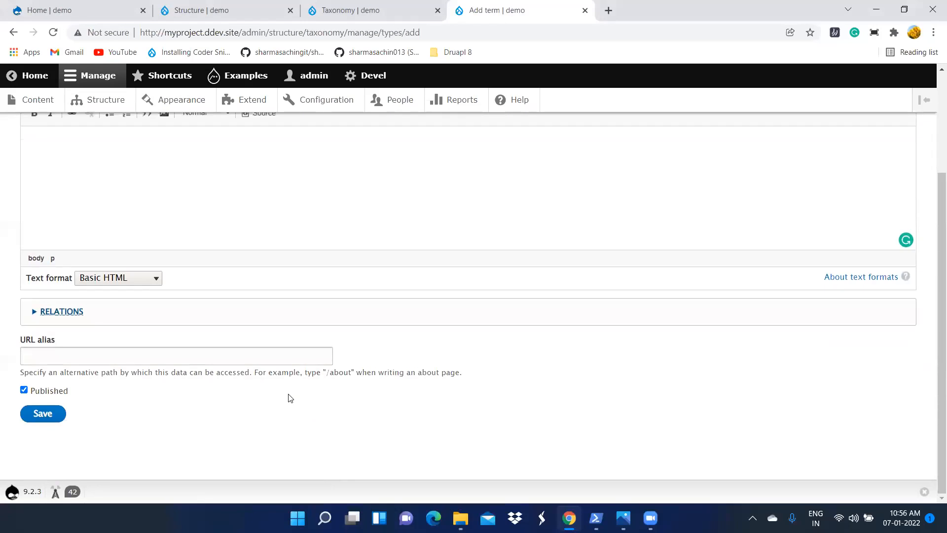
pyautogui.click(35, 416)
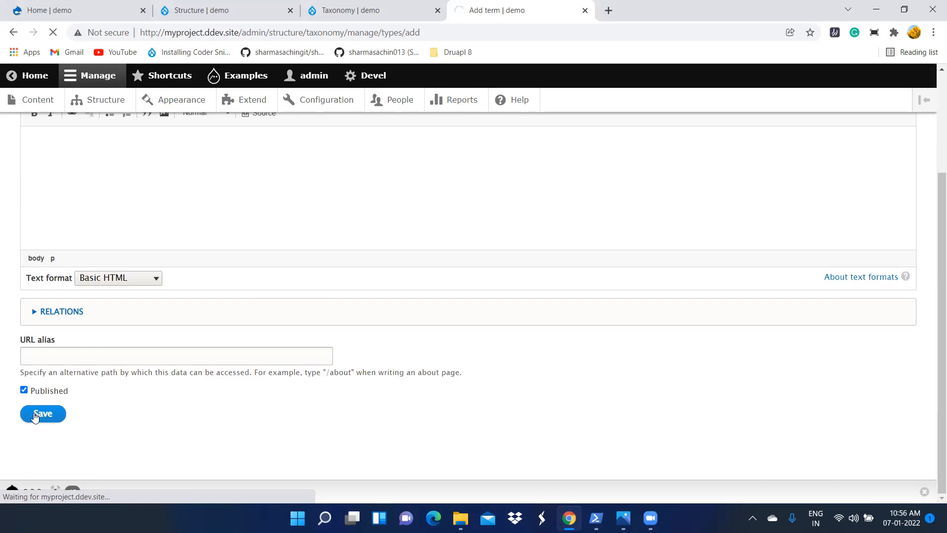
pyautogui.click(368, 10)
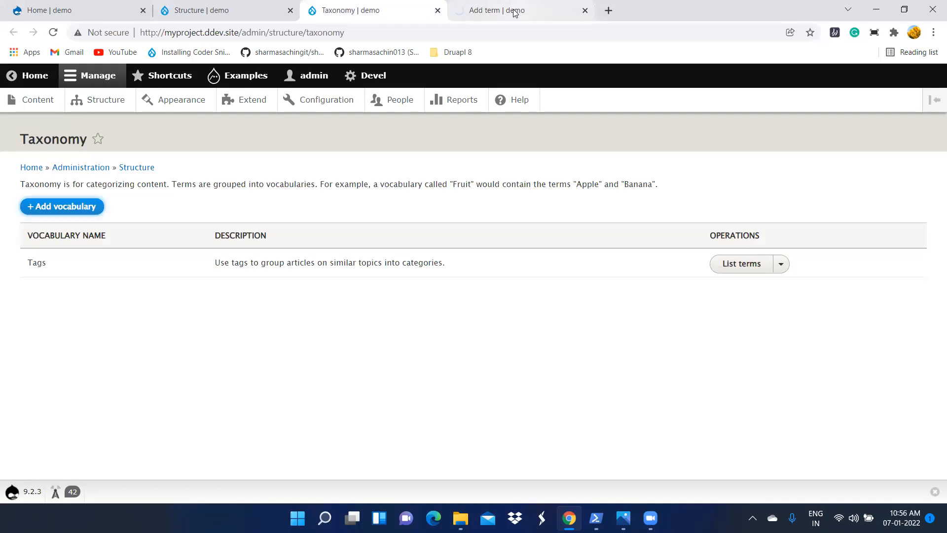
pyautogui.click(514, 10)
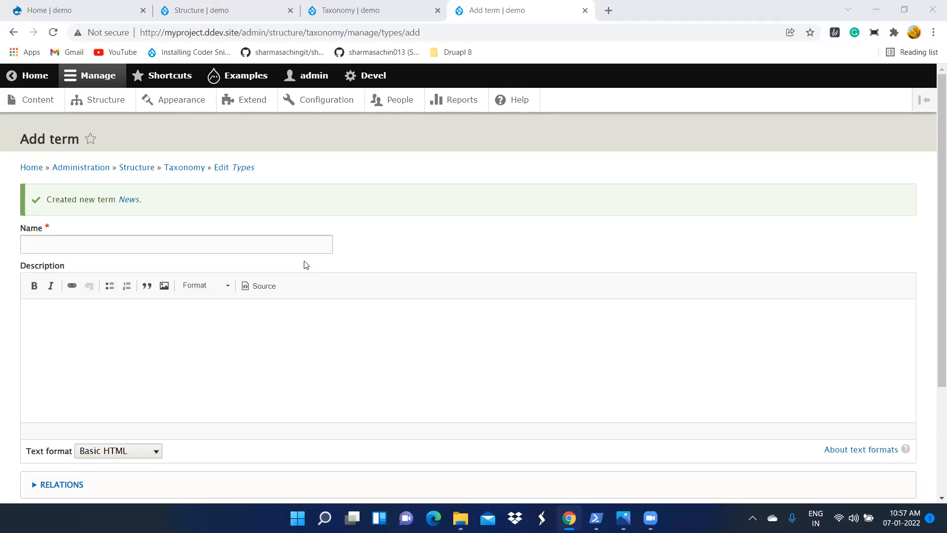
# Step: Add a second term named Press Release to the Types vocabulary and save it
pyautogui.click(260, 248)
pyautogui.write('P')
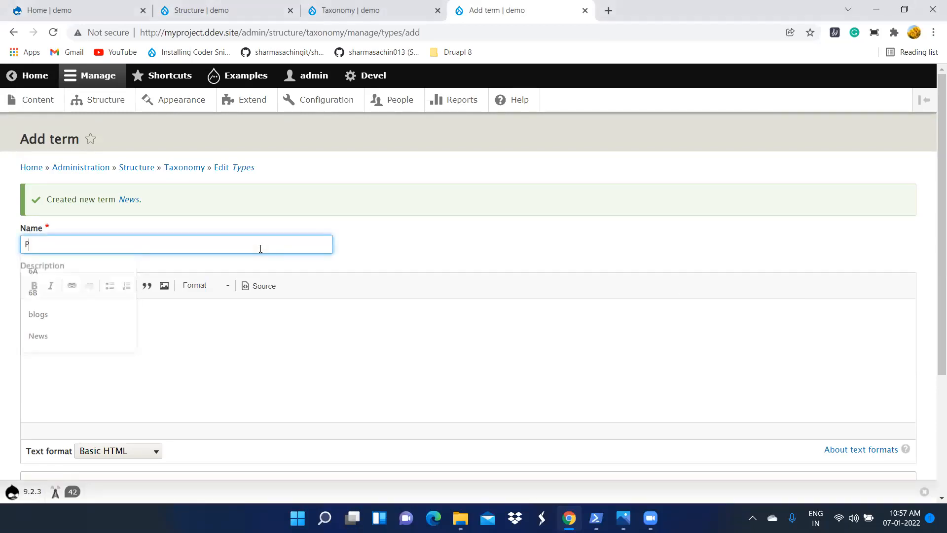
pyautogui.write('ress')
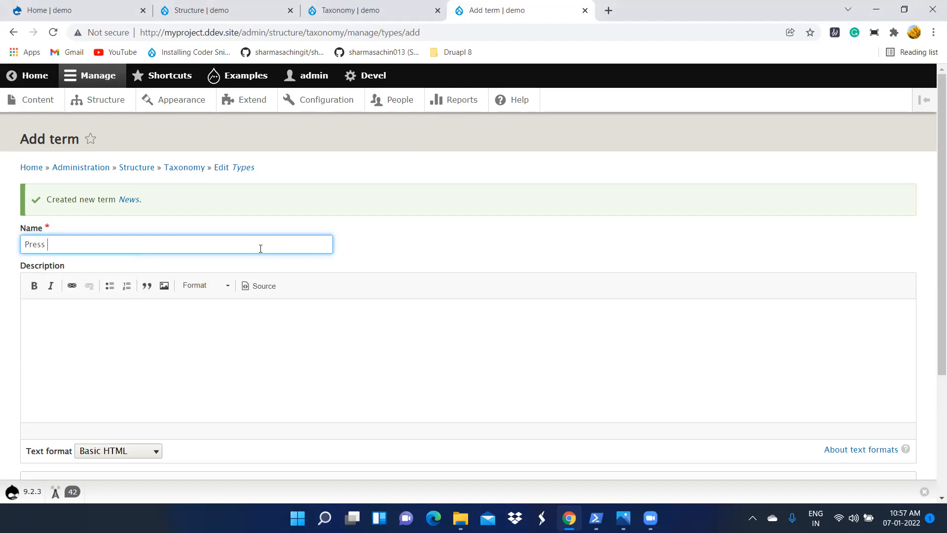
pyautogui.write(' Re;ease')
pyautogui.press('BackSpace')
pyautogui.write('l')
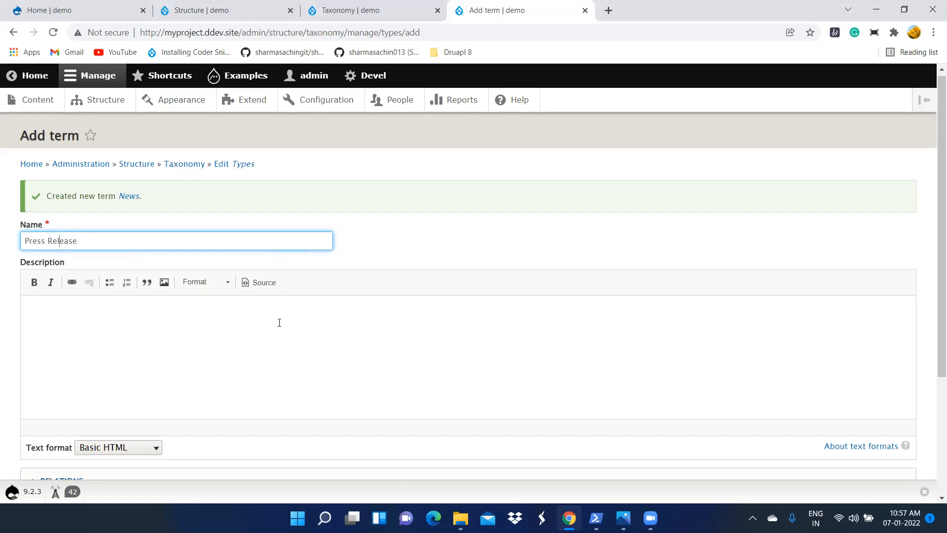
pyautogui.scroll(-3, 260, 248)
pyautogui.click(42, 413)
pyautogui.scroll(3, 551, 383)
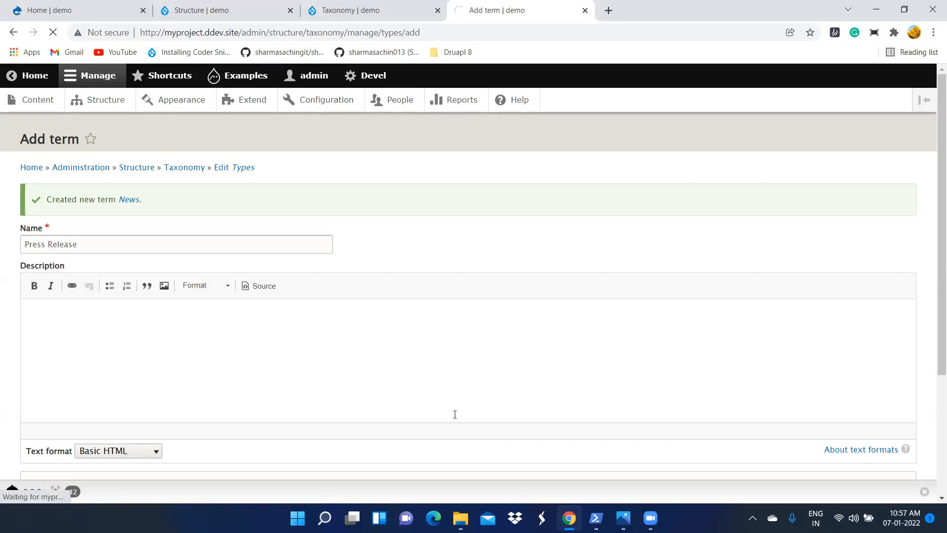
# Step: Check the planned Article fields in the Photos image and return to the Add term form in Chrome
pyautogui.click(622, 517)
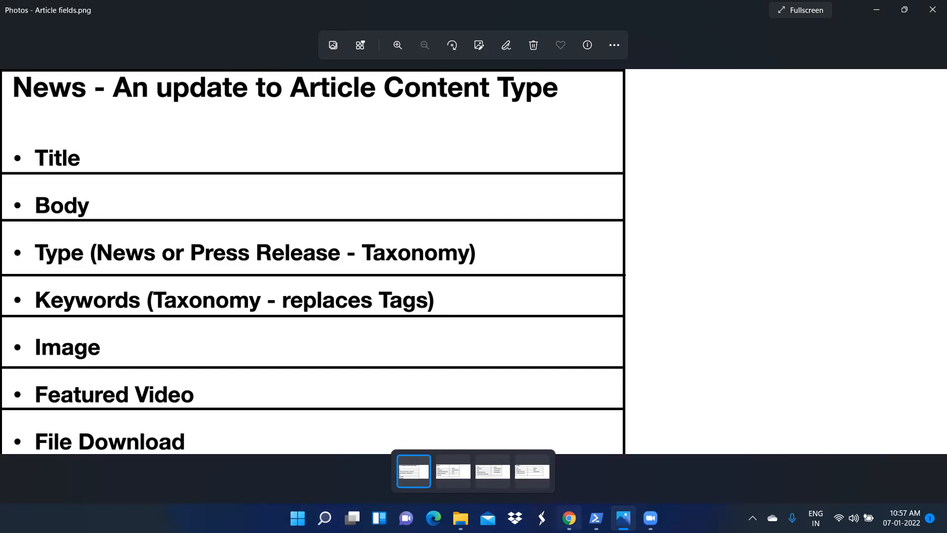
pyautogui.click(569, 517)
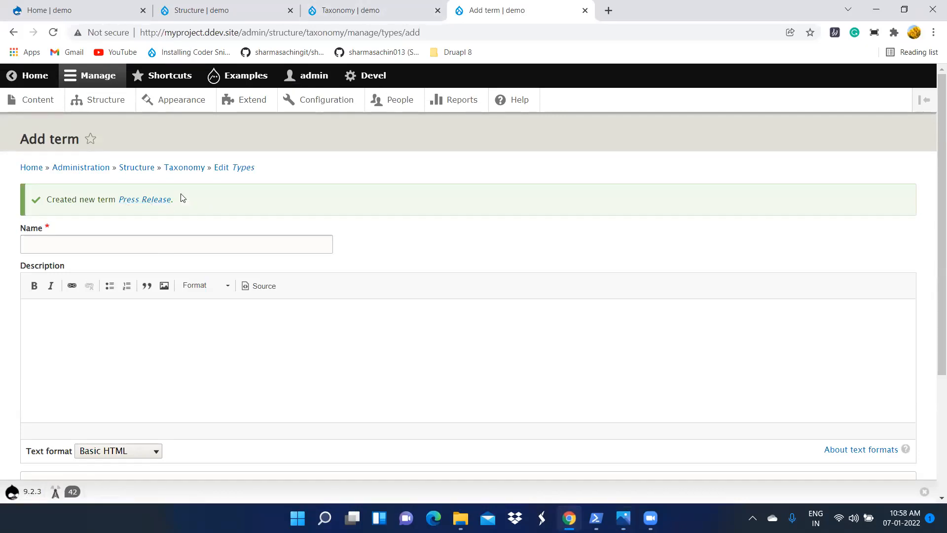
pyautogui.scroll(-1, 324, 321)
pyautogui.scroll(-3, 325, 321)
pyautogui.scroll(3, 324, 321)
# Step: Reload the Taxonomy overview page to refresh its list of vocabularies
pyautogui.click(383, 14)
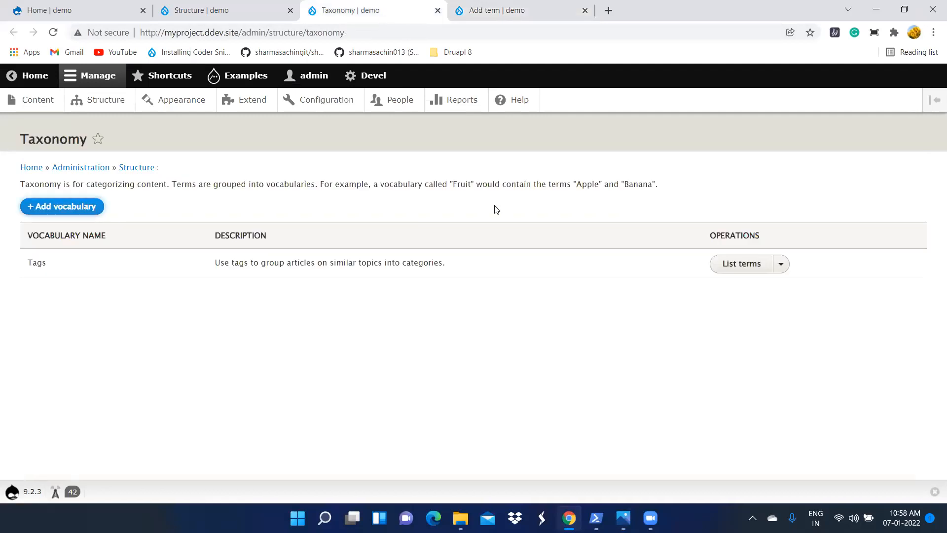
pyautogui.click(53, 32)
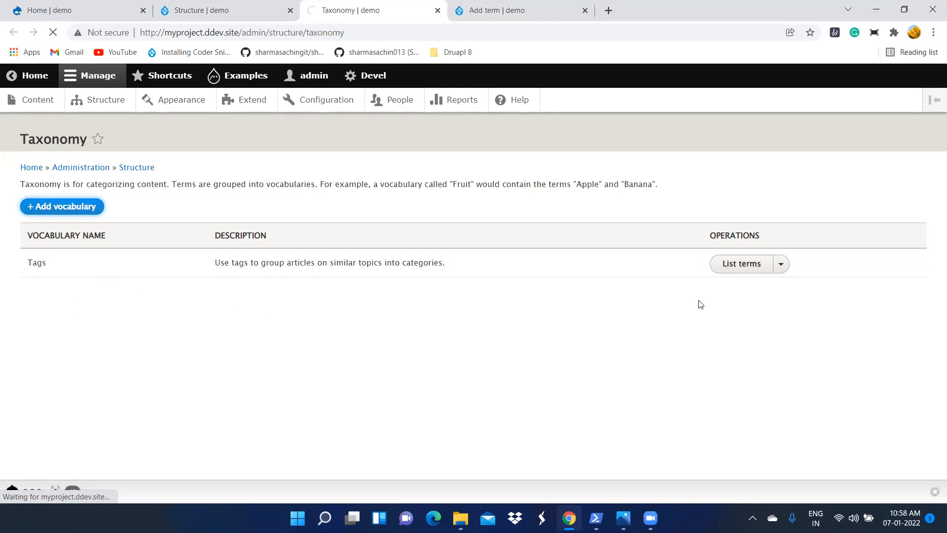
pyautogui.click(513, 9)
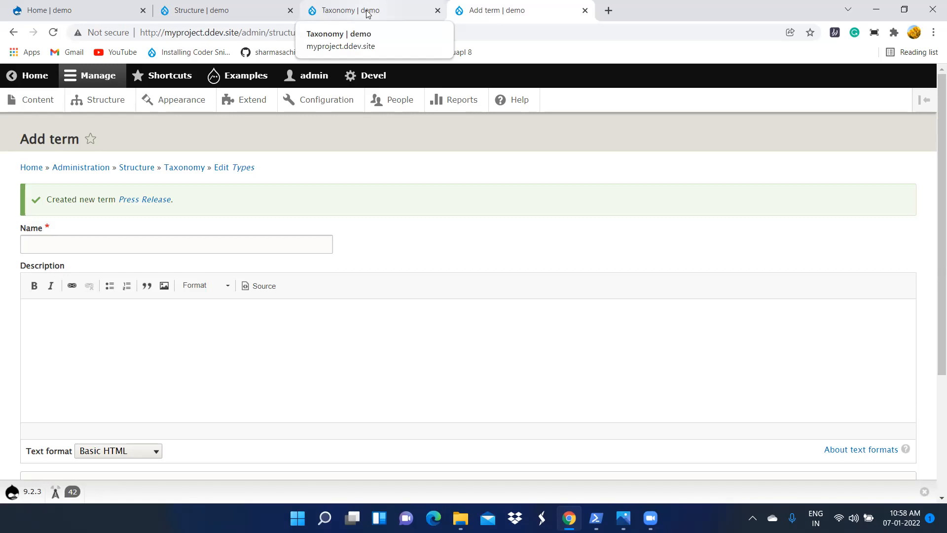
pyautogui.click(367, 14)
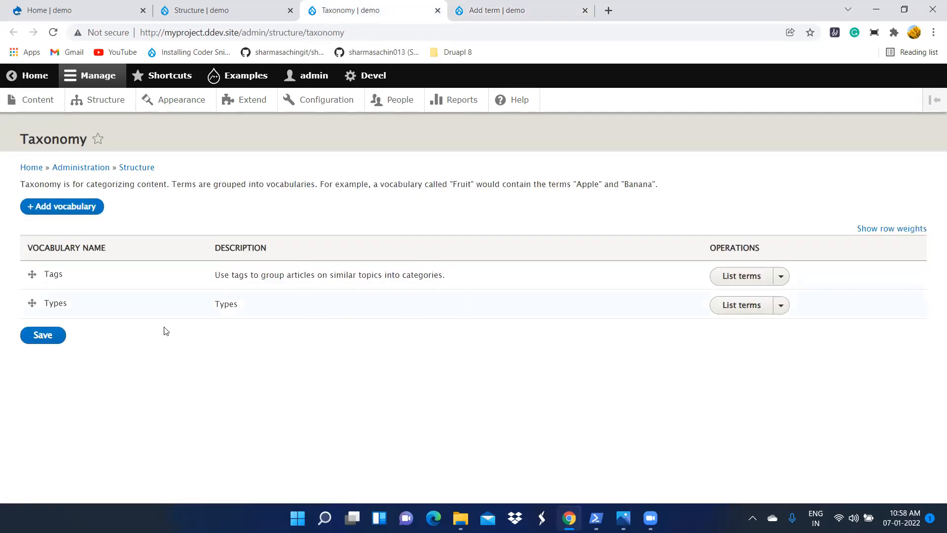
# Step: Open the term list of the Types vocabulary in a new browser tab
pyautogui.rightClick(734, 310)
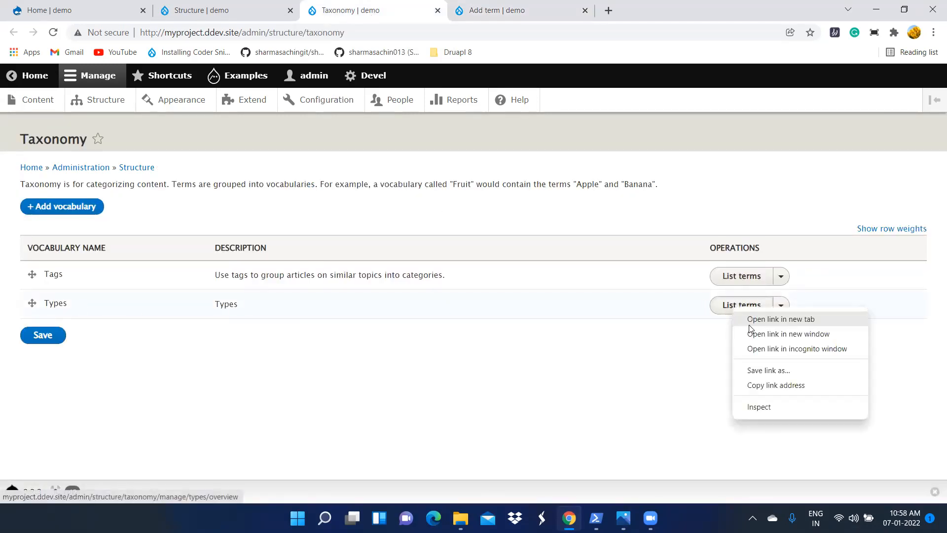
pyautogui.click(780, 319)
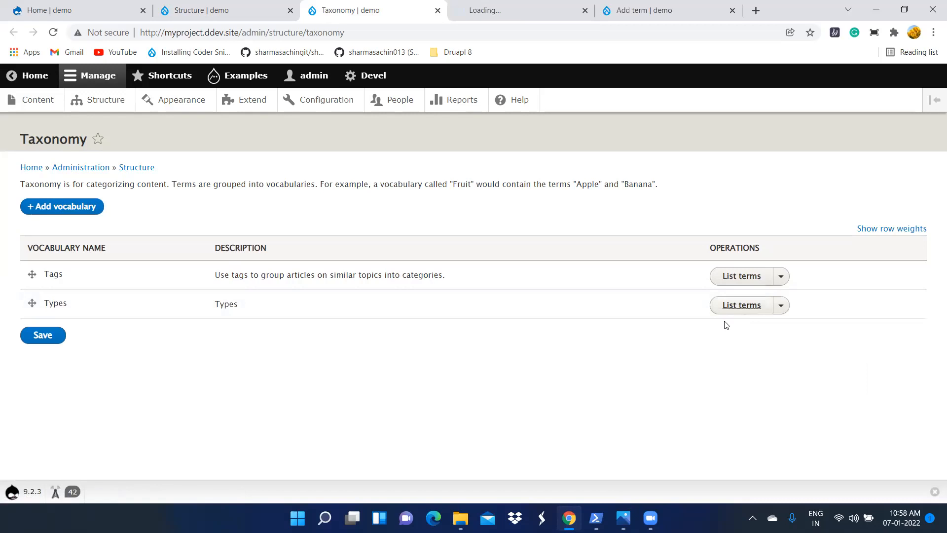
pyautogui.click(525, 6)
pyautogui.click(390, 14)
# Step: Review the planned Article fields in the Photos image and the Types vocabulary's terms in Chrome, and bring up the Add vocabulary form
pyautogui.click(595, 518)
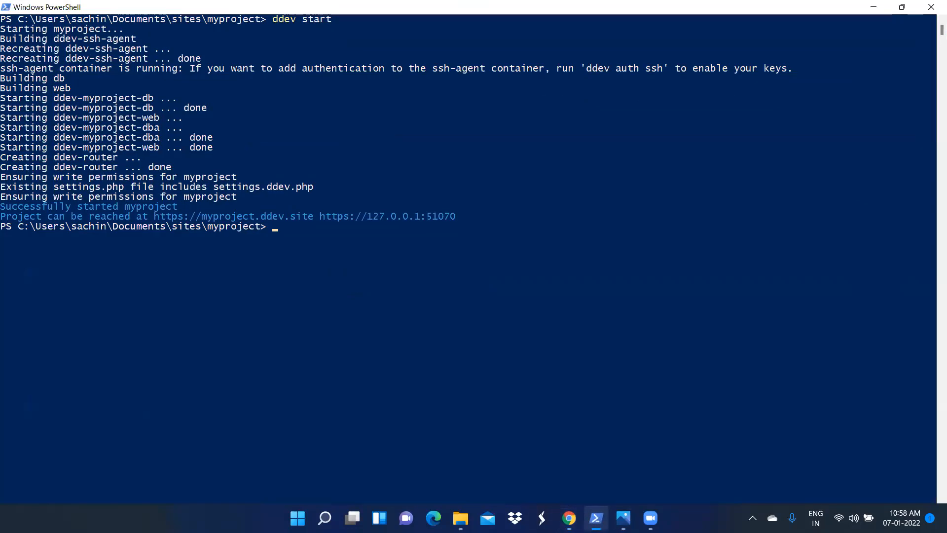
pyautogui.click(569, 518)
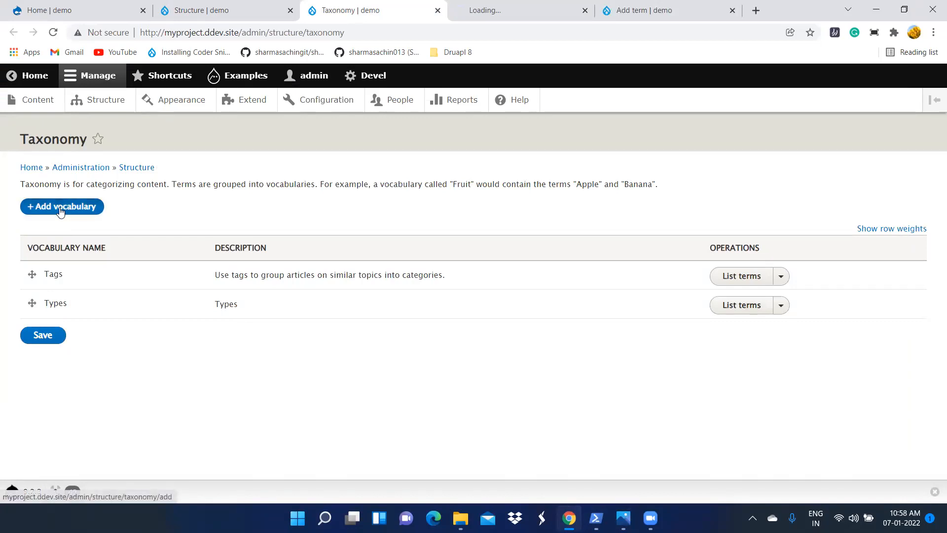
pyautogui.click(595, 518)
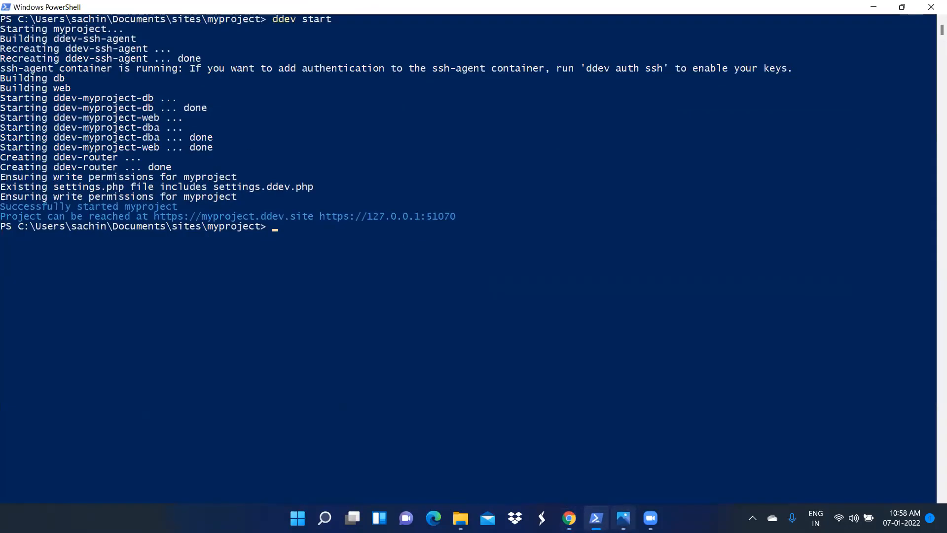
pyautogui.click(623, 518)
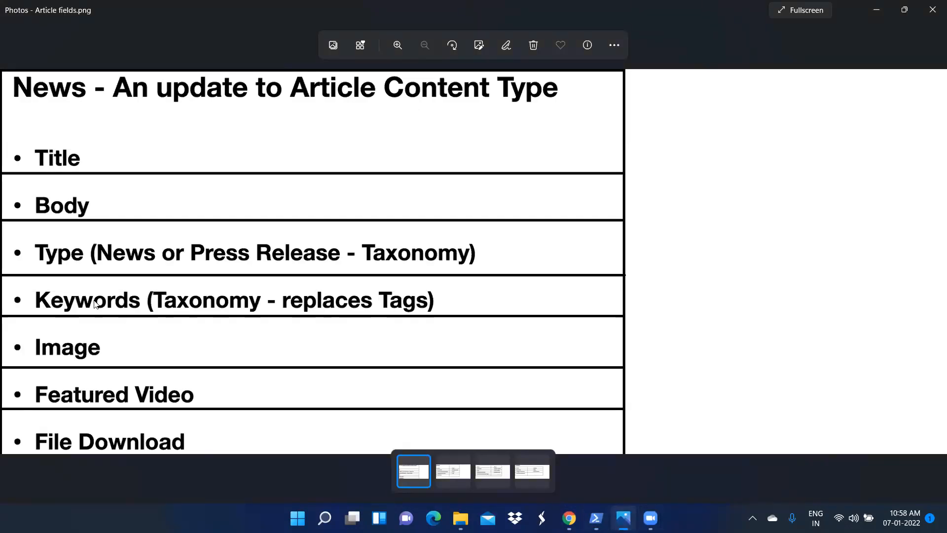
pyautogui.click(875, 11)
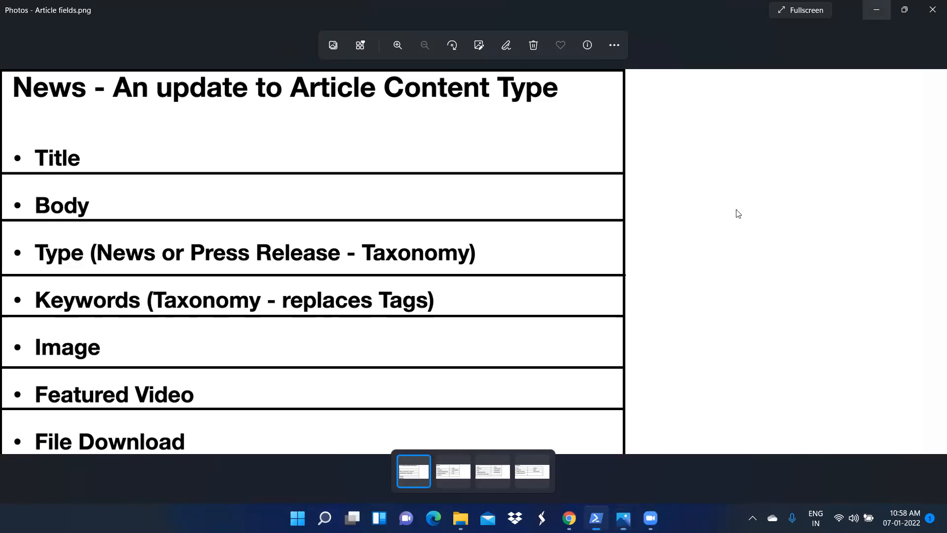
pyautogui.click(873, 8)
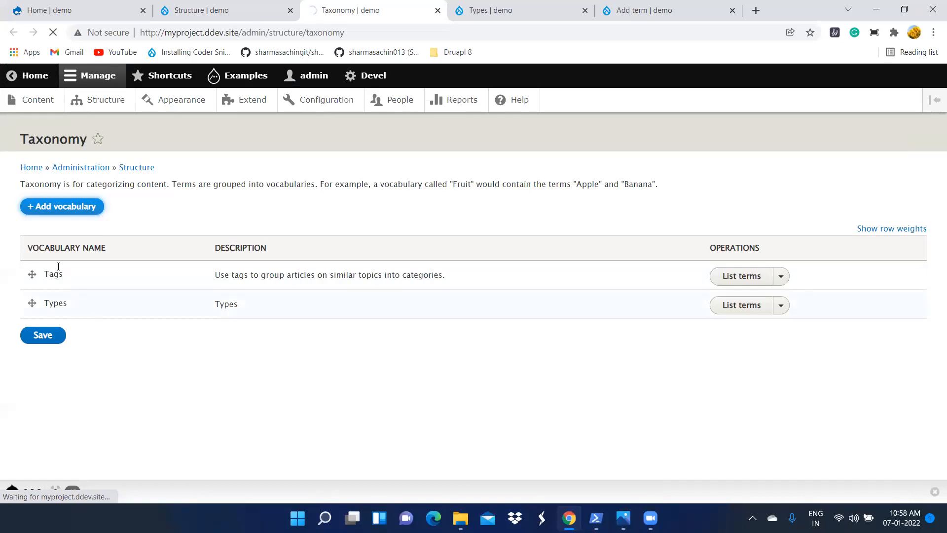
pyautogui.click(515, 11)
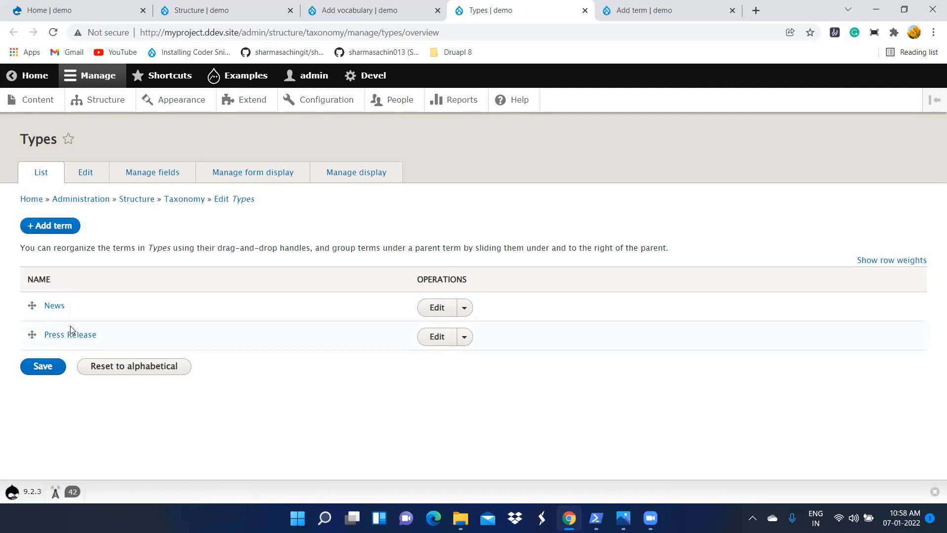
pyautogui.click(362, 10)
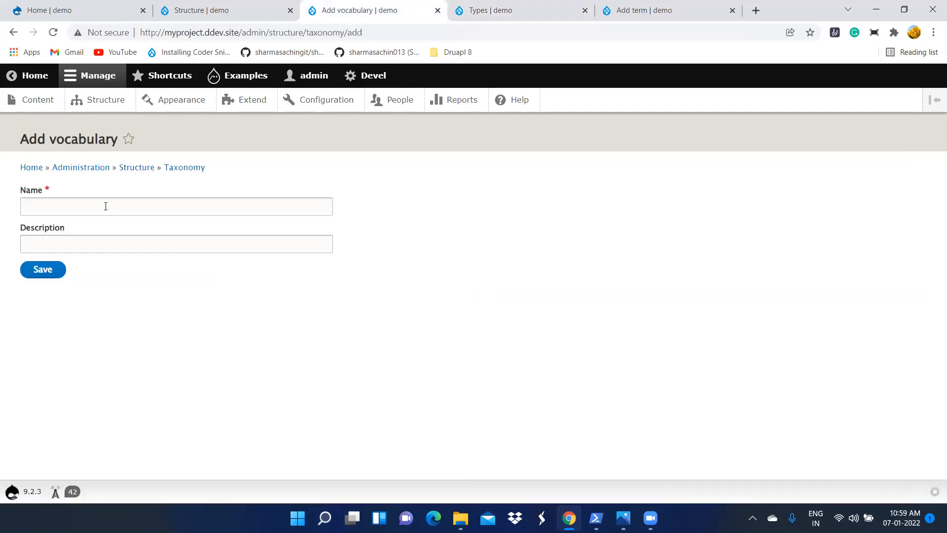
# Step: Create a new vocabulary named Keywords and save it
pyautogui.click(106, 206)
pyautogui.write('K')
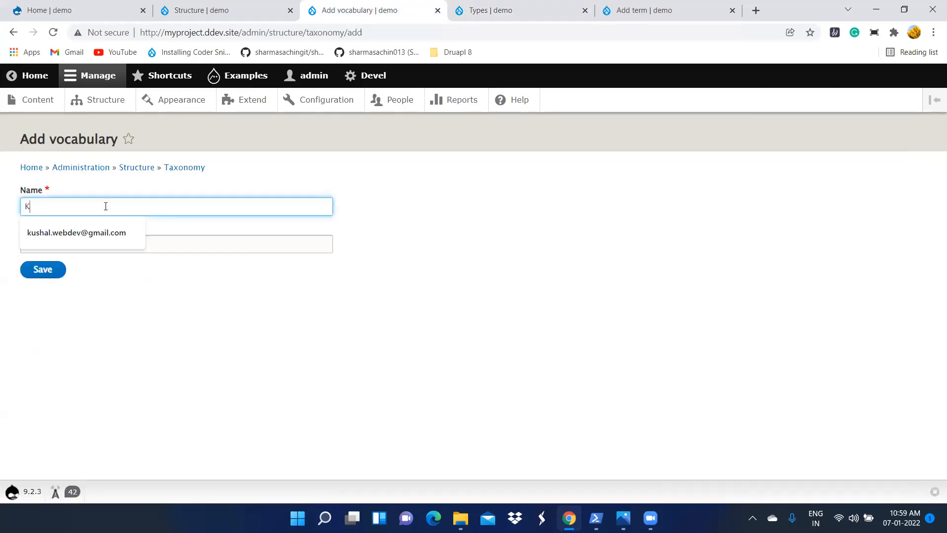
pyautogui.write('ey')
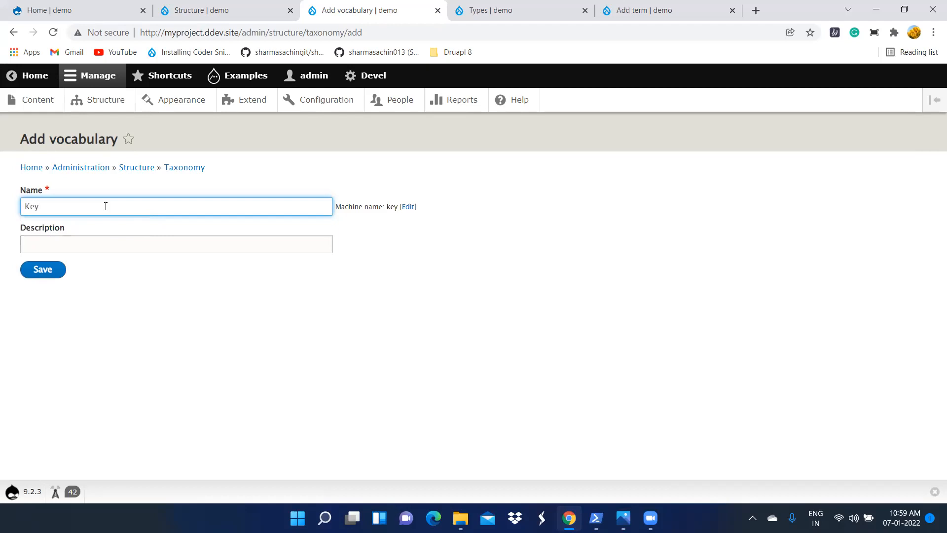
pyautogui.write('words')
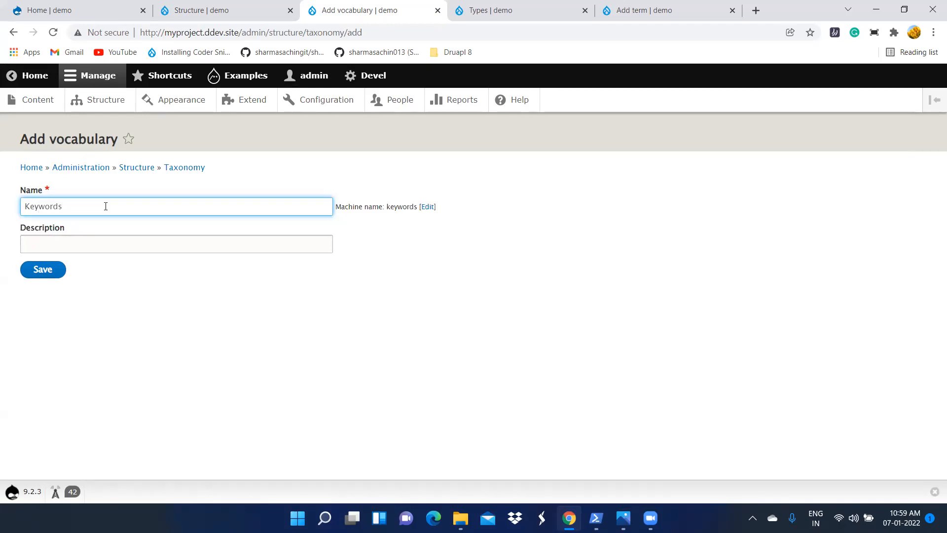
pyautogui.click(44, 275)
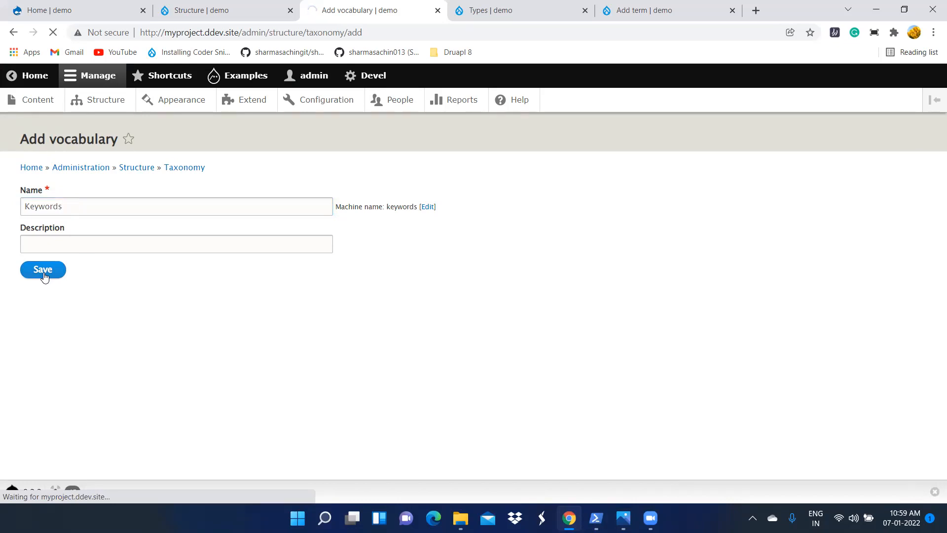
# Step: Examine the planned field lists in the Photos images, including Article, Events and Location, and return to the Keywords vocabulary in Chrome
pyautogui.click(623, 518)
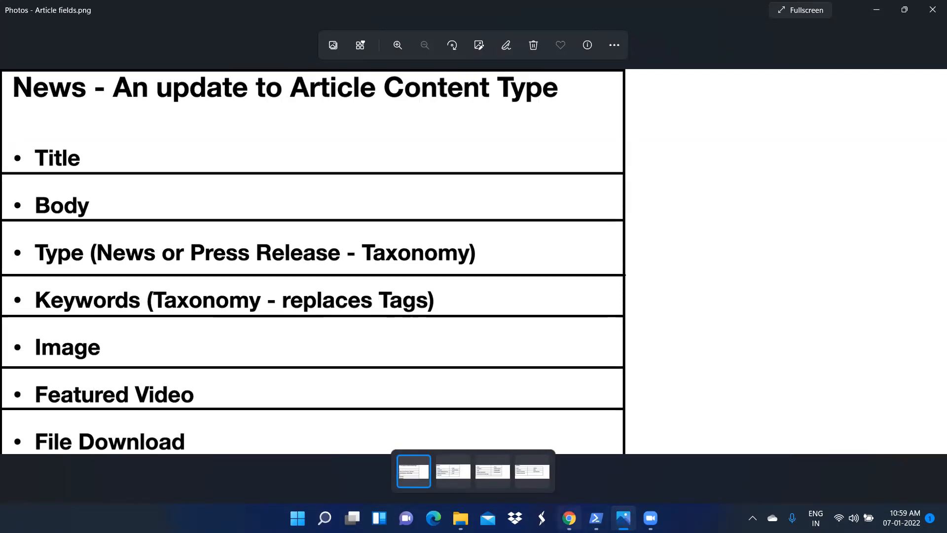
pyautogui.click(569, 517)
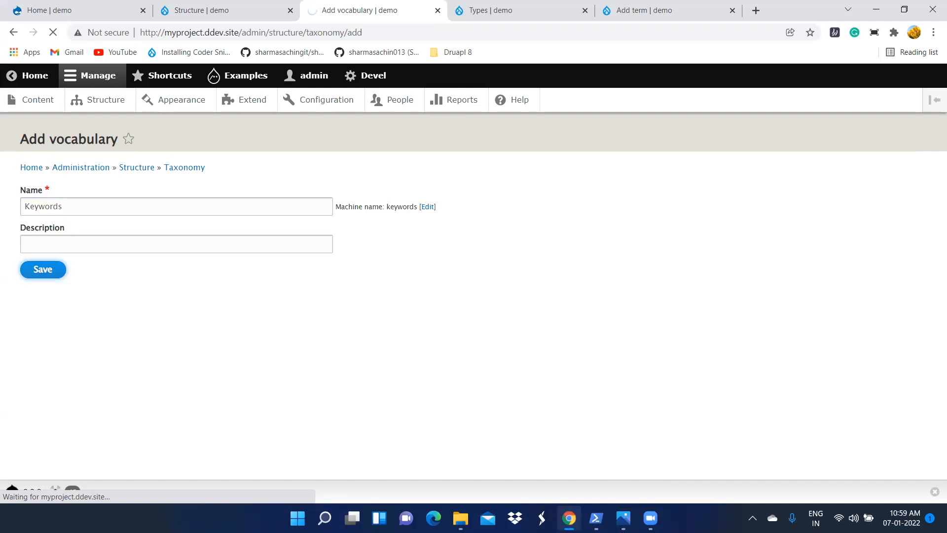
pyautogui.click(241, 10)
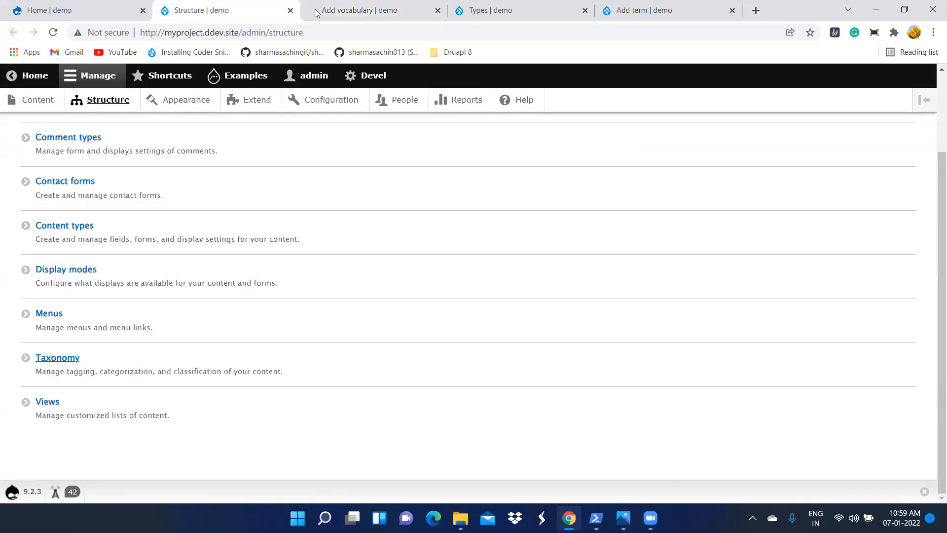
pyautogui.click(401, 13)
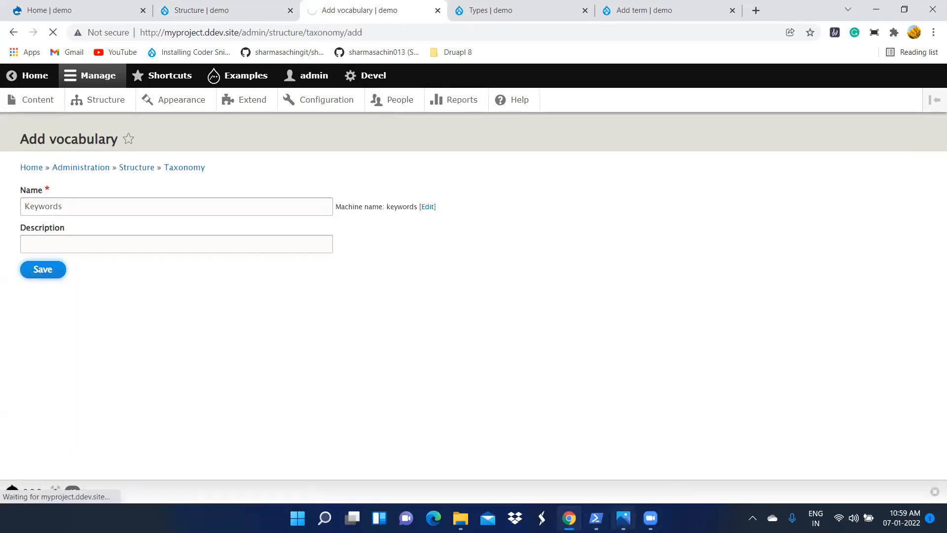
pyautogui.click(623, 518)
pyautogui.click(453, 471)
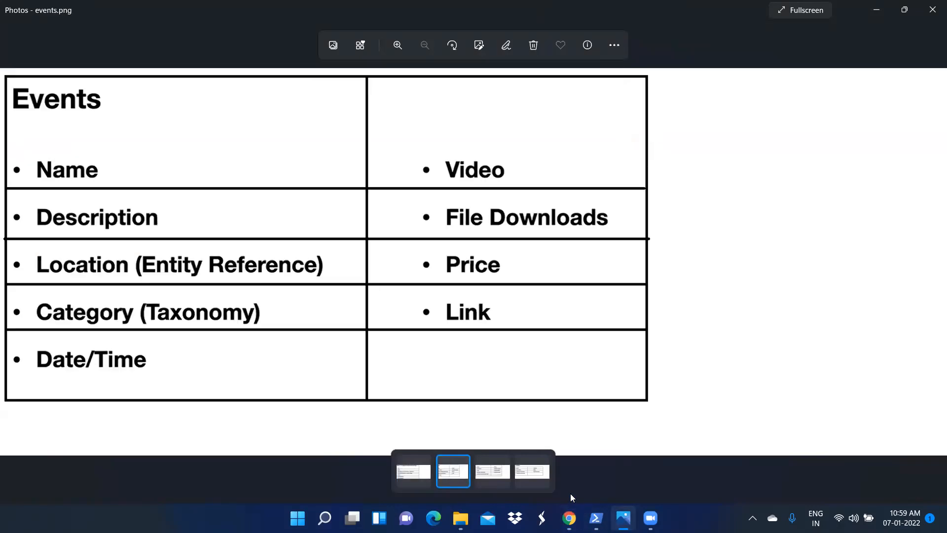
pyautogui.click(488, 483)
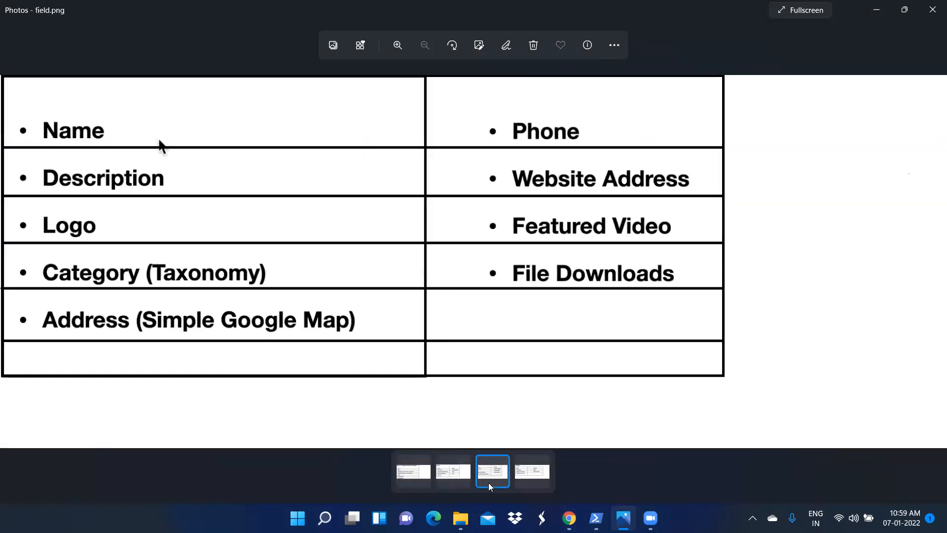
pyautogui.click(464, 483)
pyautogui.click(481, 485)
pyautogui.click(530, 483)
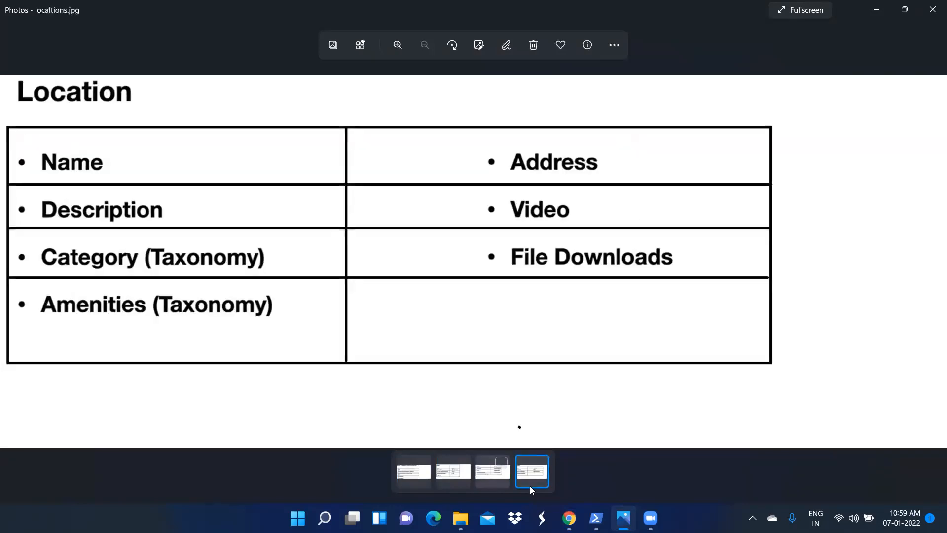
pyautogui.press('Left')
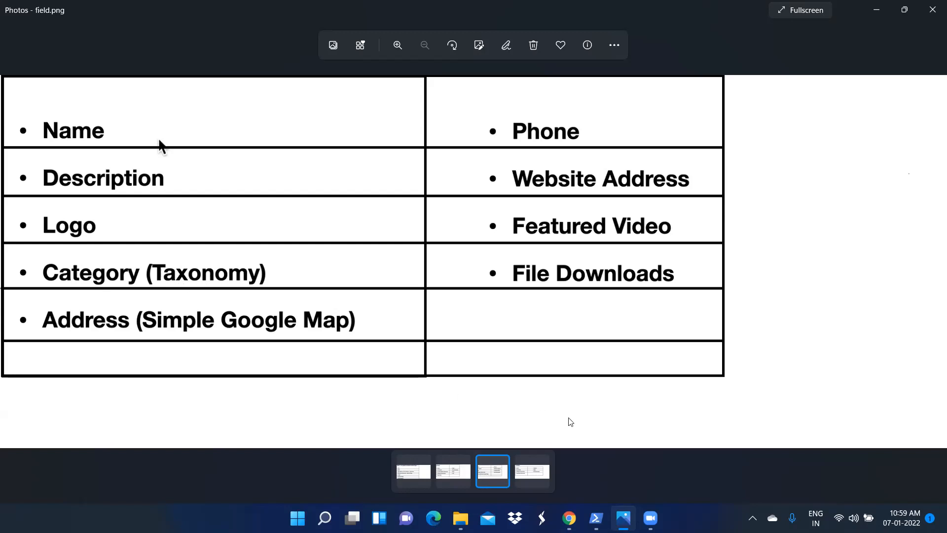
pyautogui.click(569, 518)
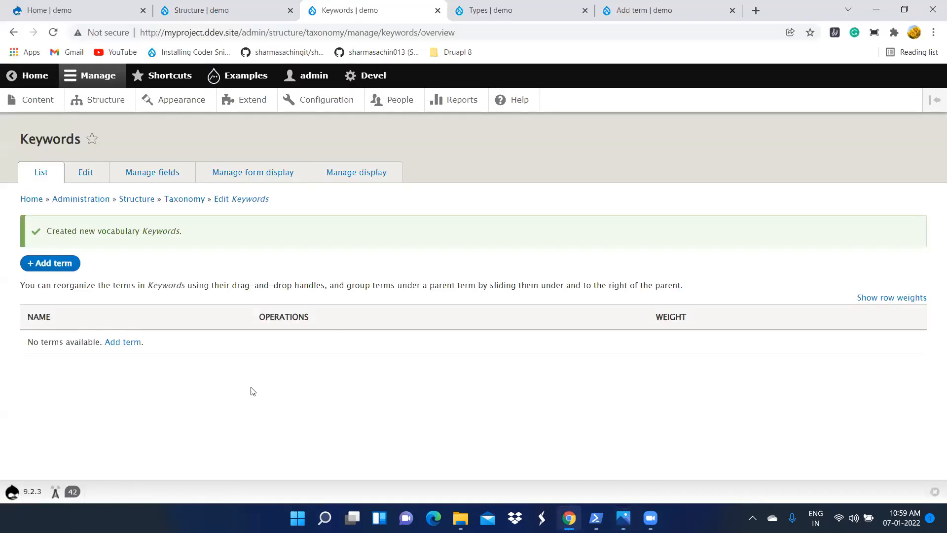
# Step: Add a term named php to the Keywords vocabulary and save it
pyautogui.click(63, 265)
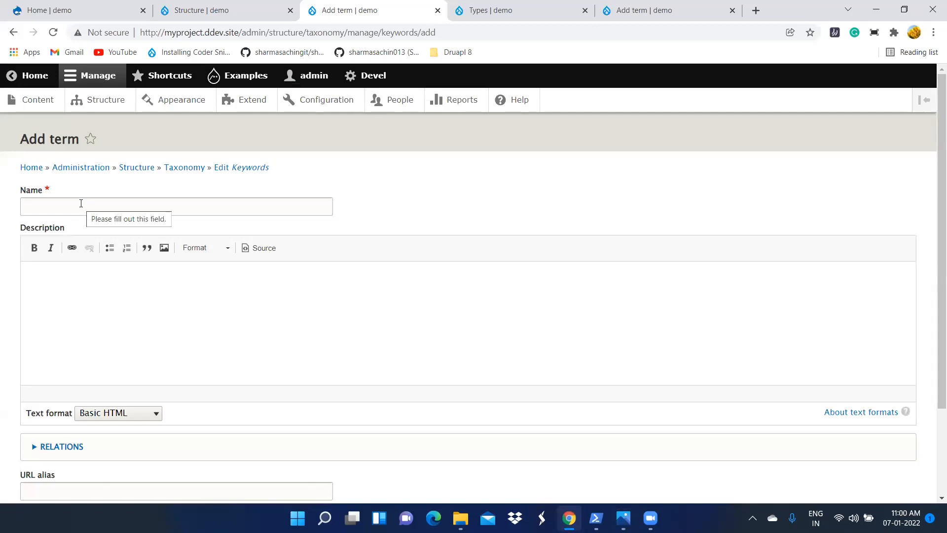
pyautogui.click(81, 203)
pyautogui.write('php')
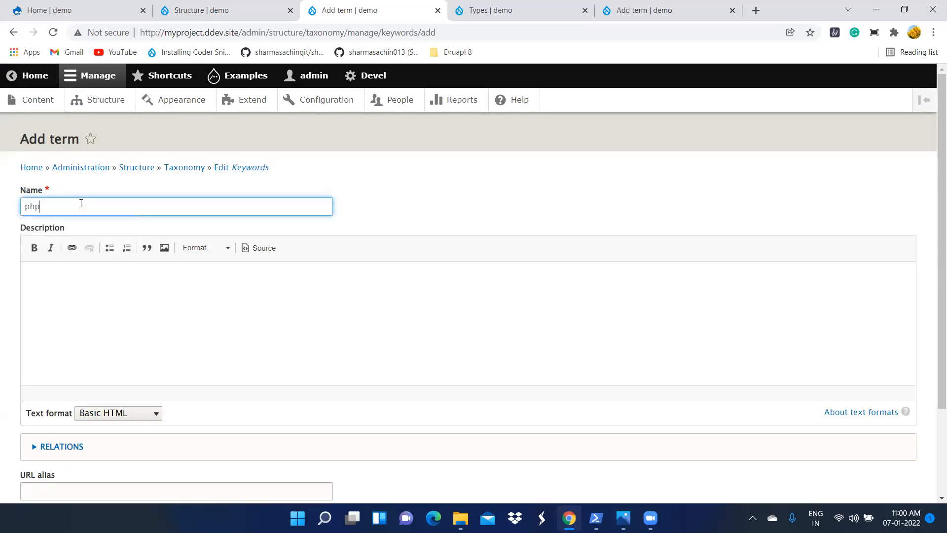
pyautogui.scroll(-3, 81, 203)
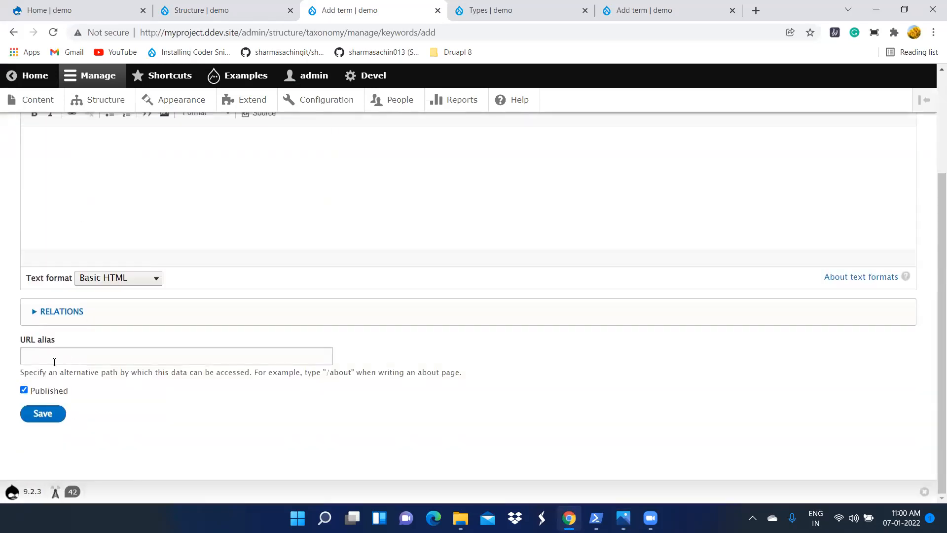
pyautogui.click(42, 416)
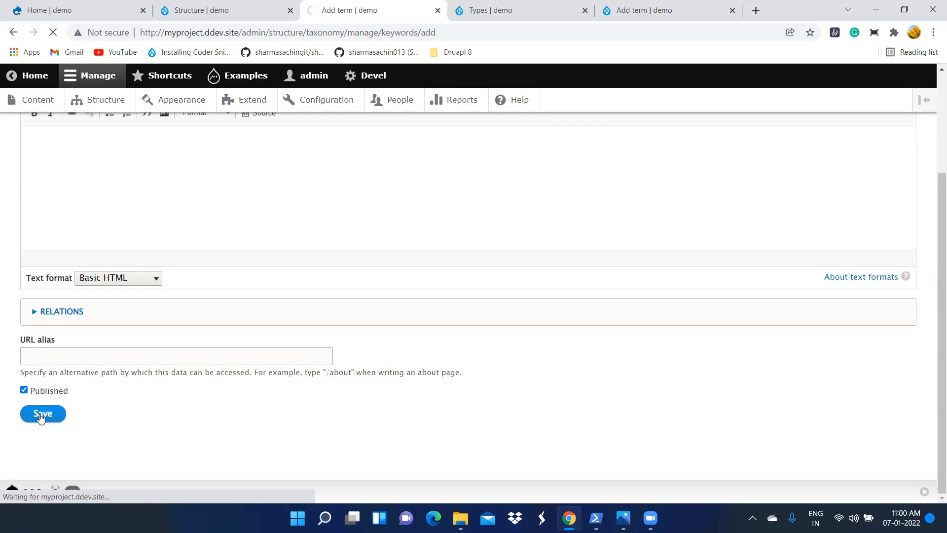
# Step: Check which Events and Location fields need a taxonomy in the Photos images, and return to the Add term form in Chrome
pyautogui.click(623, 518)
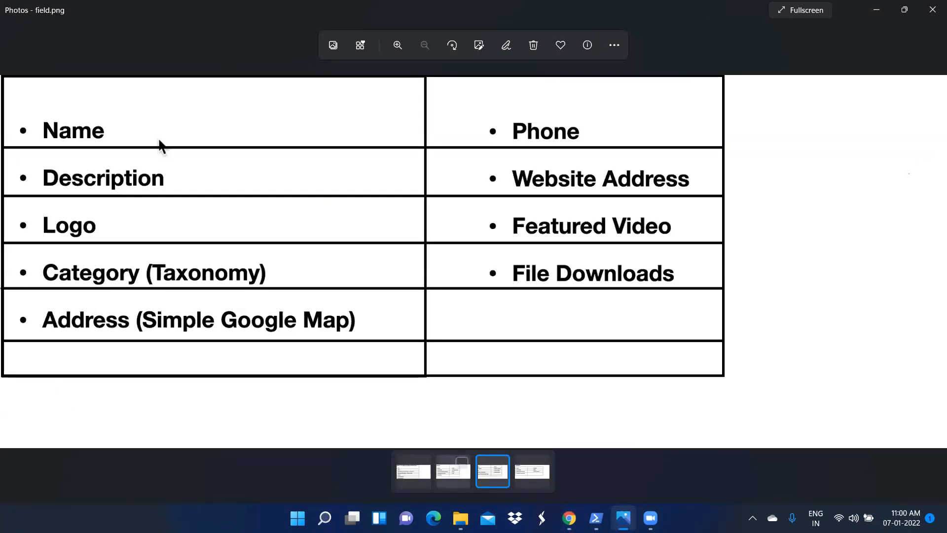
pyautogui.press('Left')
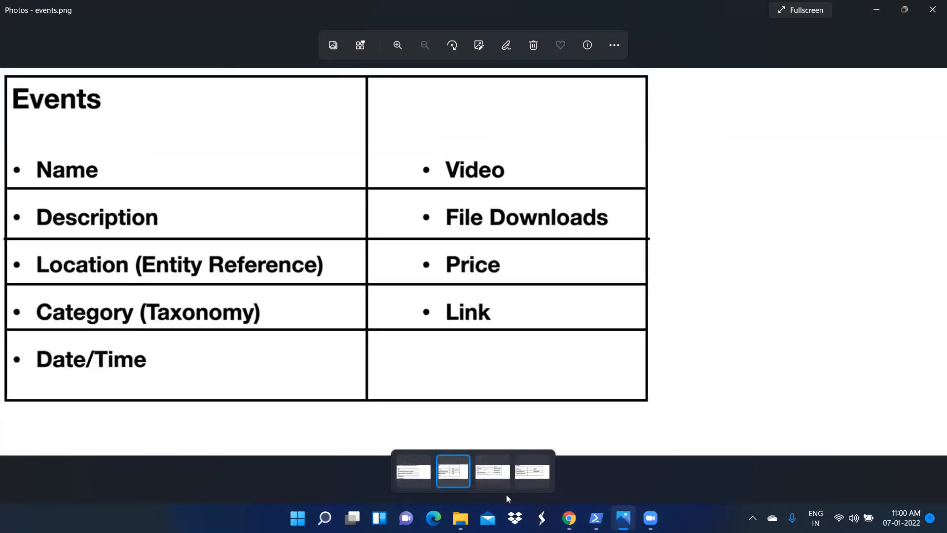
pyautogui.click(526, 484)
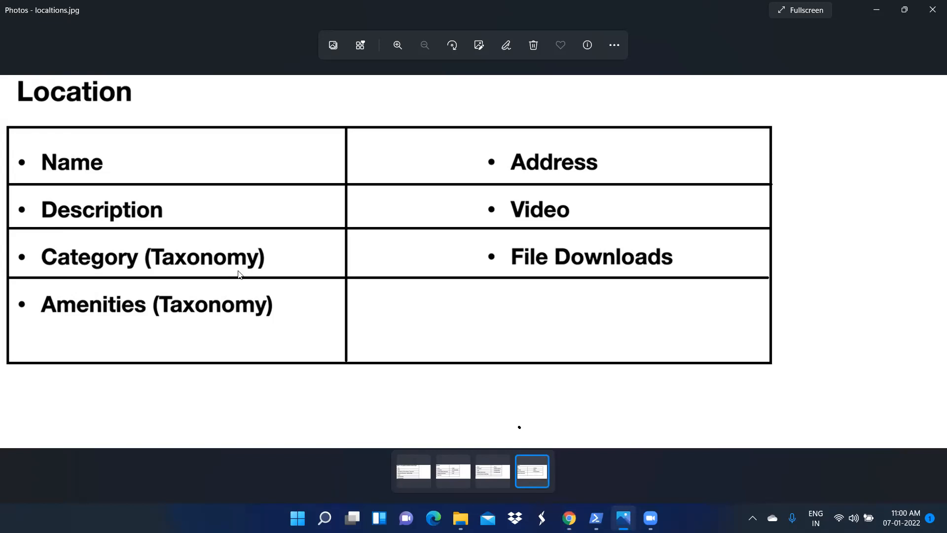
pyautogui.moveTo(623, 518)
pyautogui.click(455, 484)
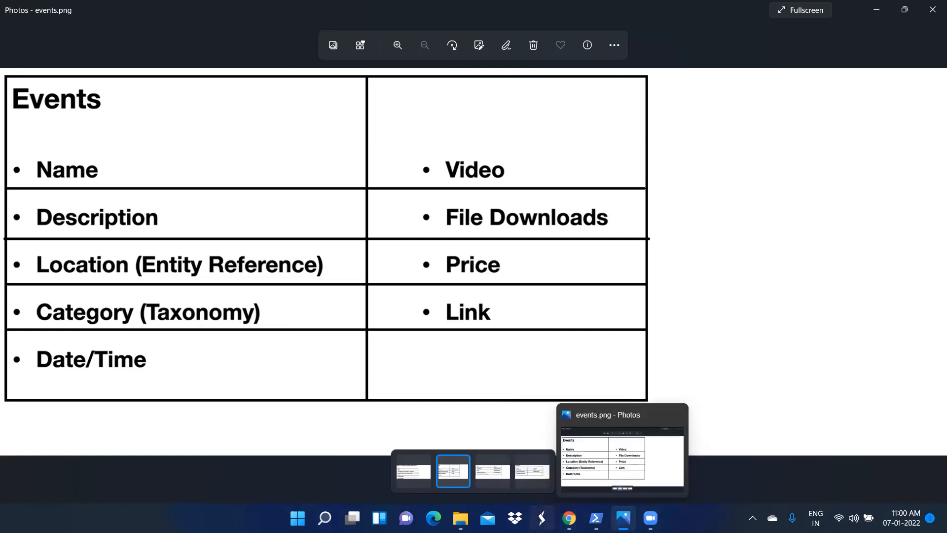
pyautogui.click(568, 517)
pyautogui.scroll(2, 364, 294)
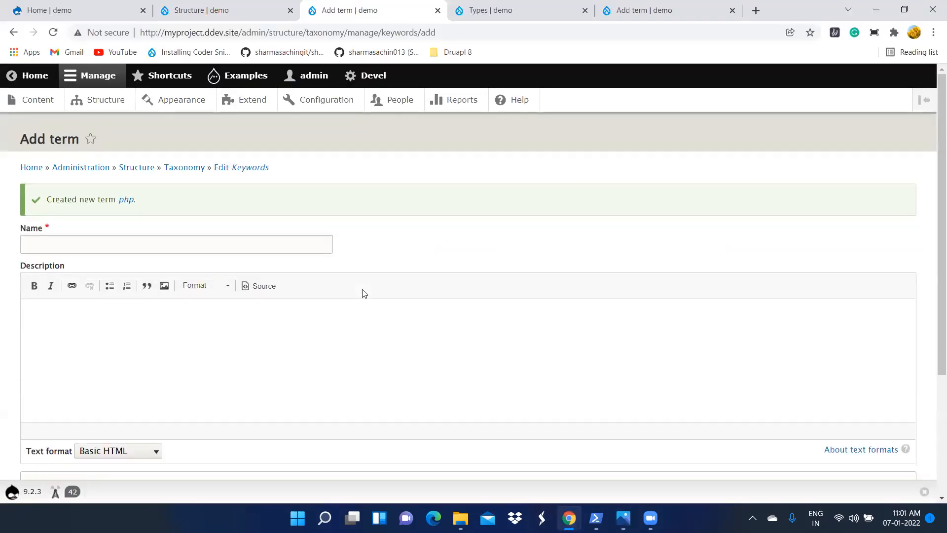
# Step: Close the Keywords Add term tab and open the Taxonomy overview from the Types vocabulary page
pyautogui.click(212, 10)
pyautogui.click(390, 9)
pyautogui.scroll(-3, 653, 298)
pyautogui.scroll(3, 653, 298)
pyautogui.click(437, 10)
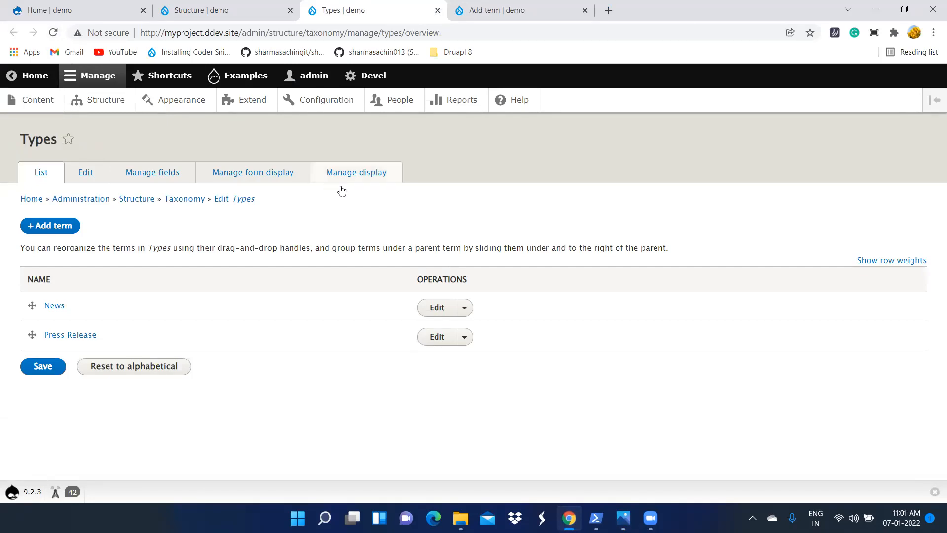
pyautogui.click(182, 200)
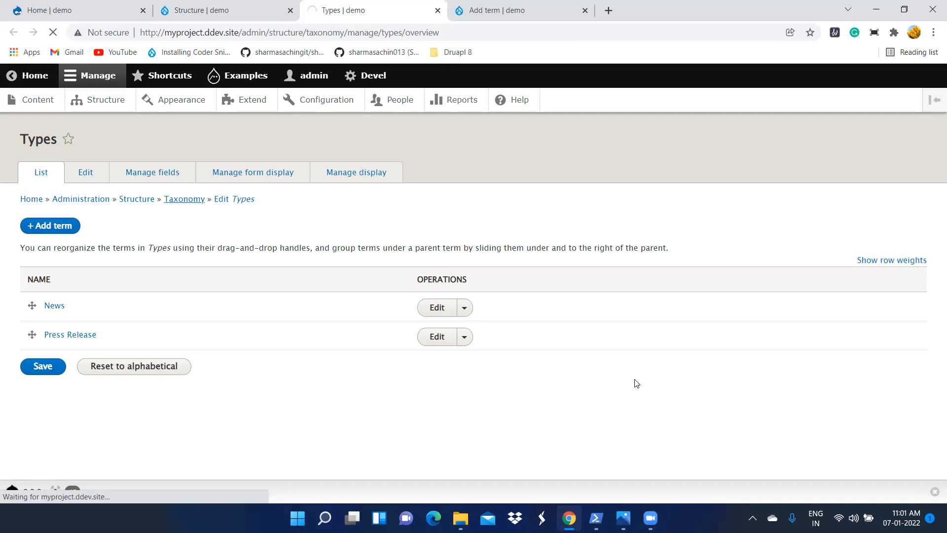
# Step: Check the planned Article and Events fields in the Photos images and return to the Taxonomy overview in Chrome
pyautogui.click(622, 518)
pyautogui.press('Left')
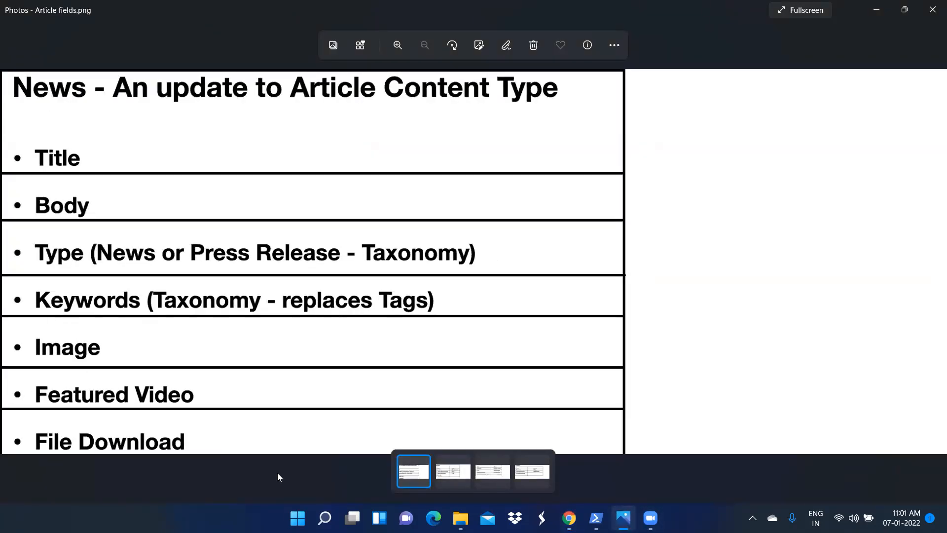
pyautogui.press('Right')
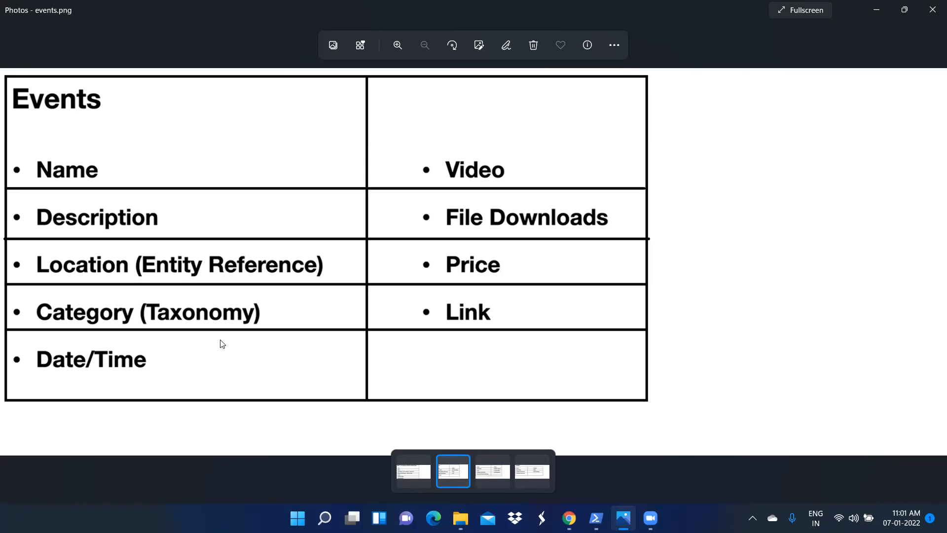
pyautogui.click(574, 516)
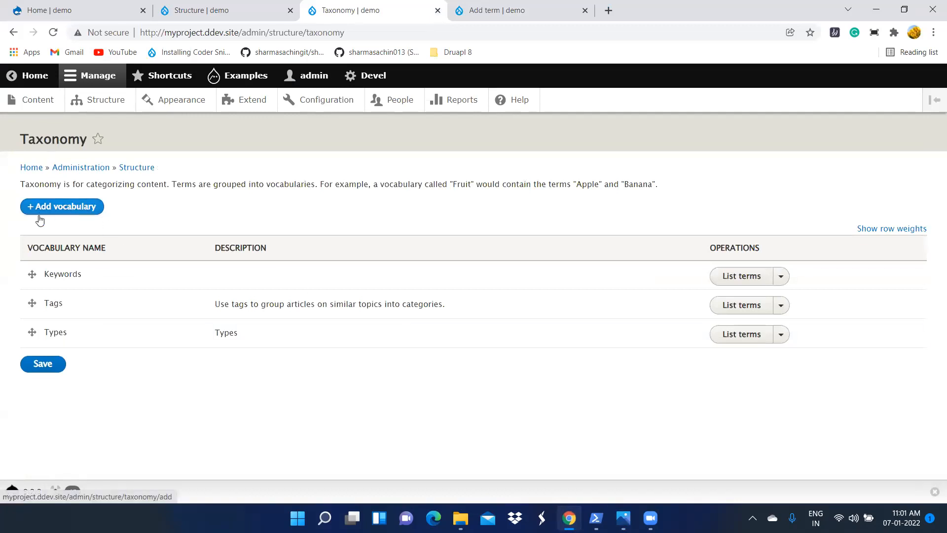
# Step: Start adding a new vocabulary from the Taxonomy overview and close the leftover Types Add term tab
pyautogui.click(64, 211)
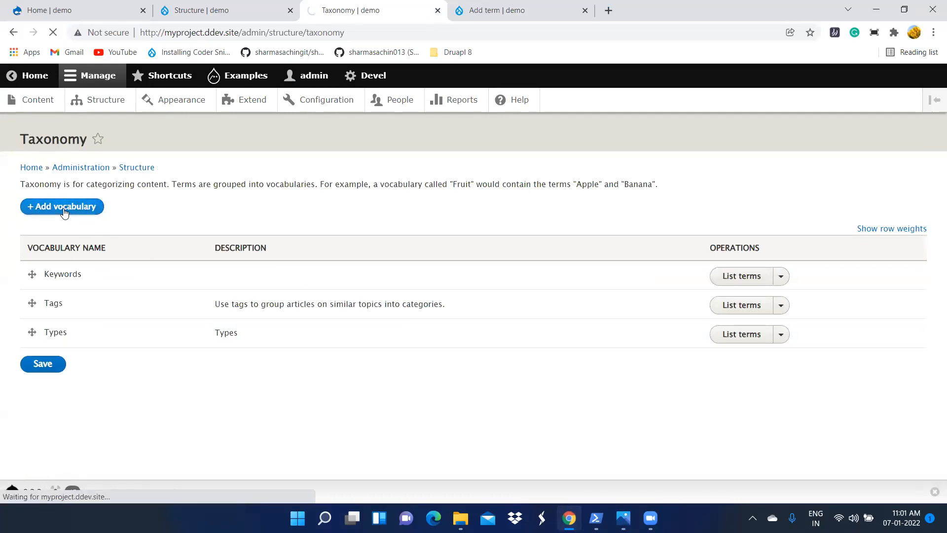
pyautogui.click(494, 10)
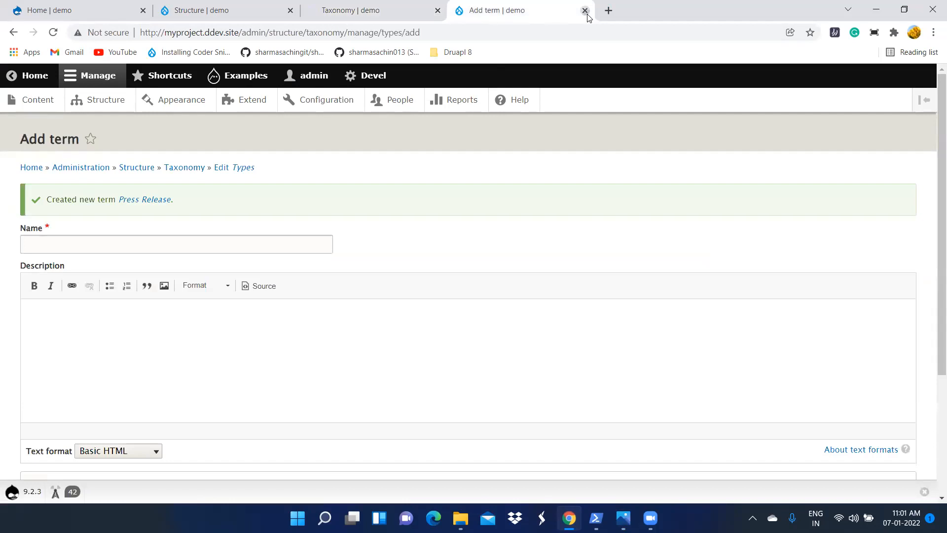
pyautogui.click(585, 11)
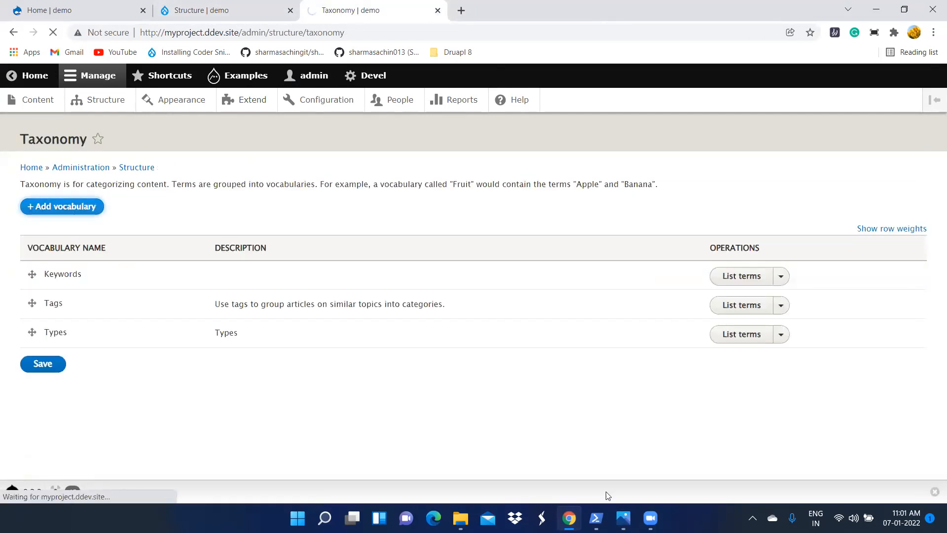
# Step: Check the taxonomy field in the Events image in Photos and return to the Add vocabulary form in Chrome
pyautogui.click(622, 517)
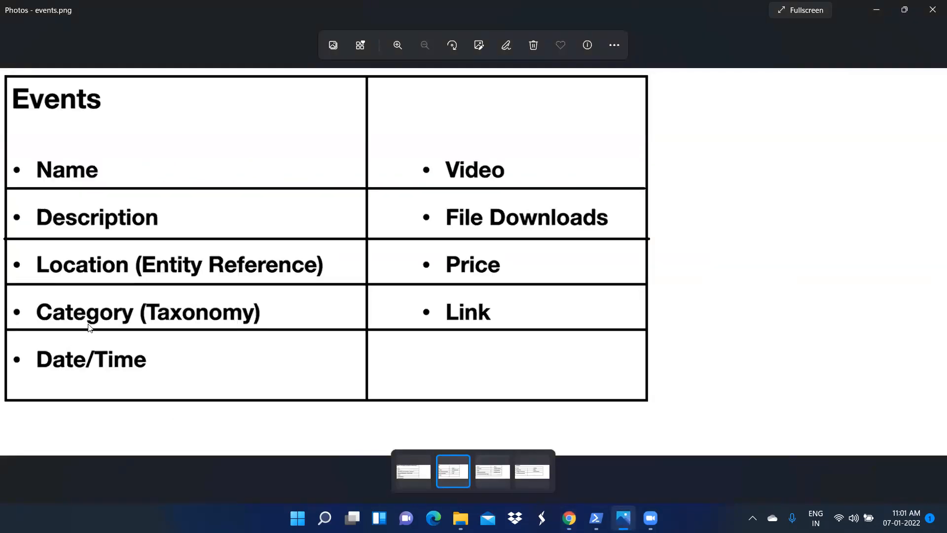
pyautogui.moveTo(568, 518)
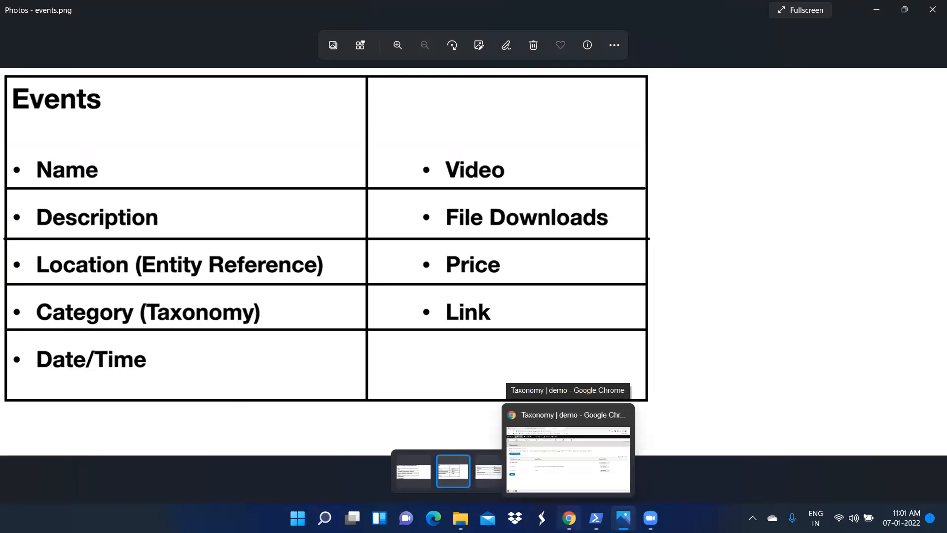
pyautogui.click(568, 459)
pyautogui.click(207, 11)
pyautogui.click(369, 11)
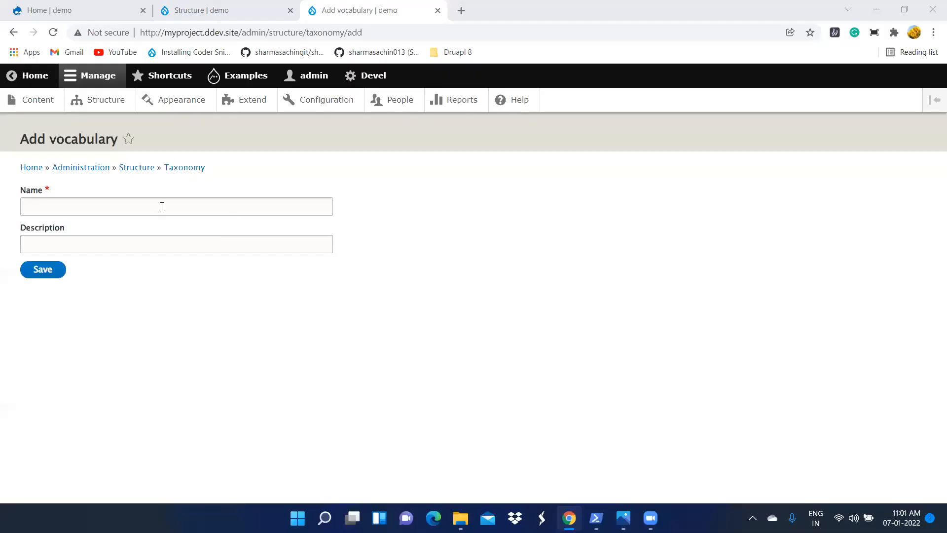
# Step: Create a vocabulary named Category and save it
pyautogui.click(160, 206)
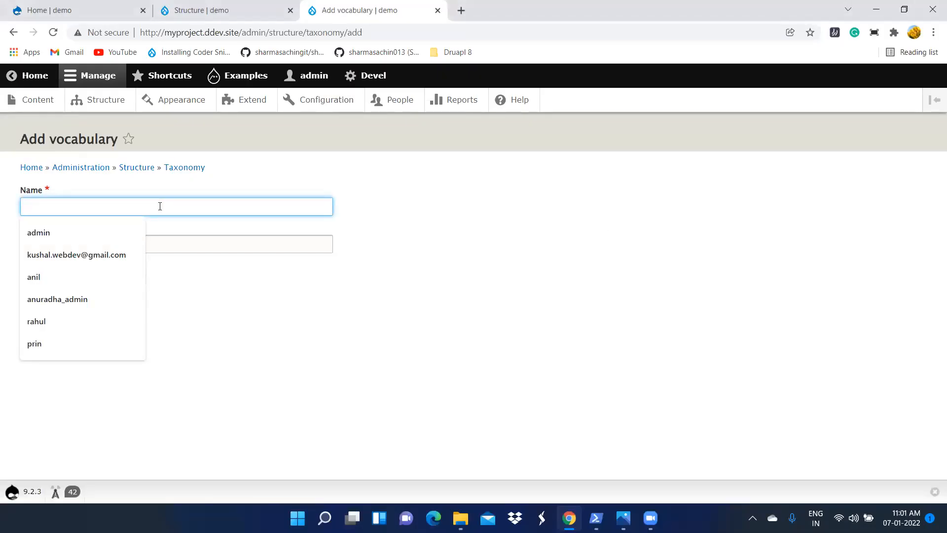
pyautogui.write('Cat')
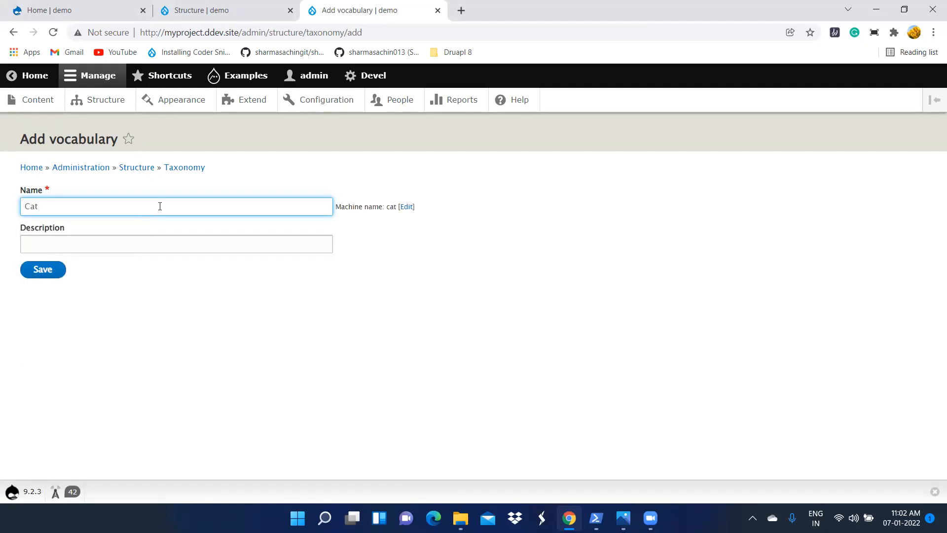
pyautogui.write('egory')
pyautogui.click(49, 271)
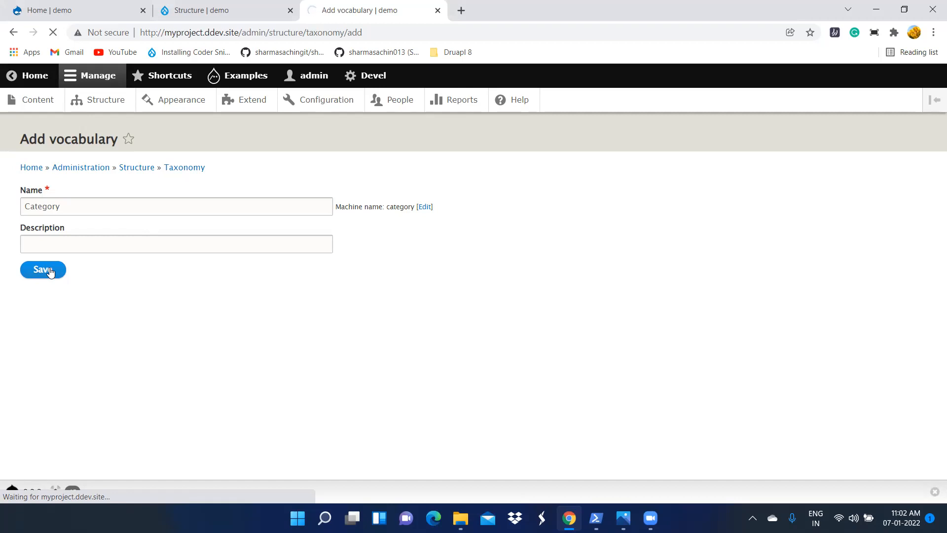
# Step: Review the fields in the events.png and field.png images in Photos and return to the Category vocabulary page in Chrome
pyautogui.moveTo(623, 513)
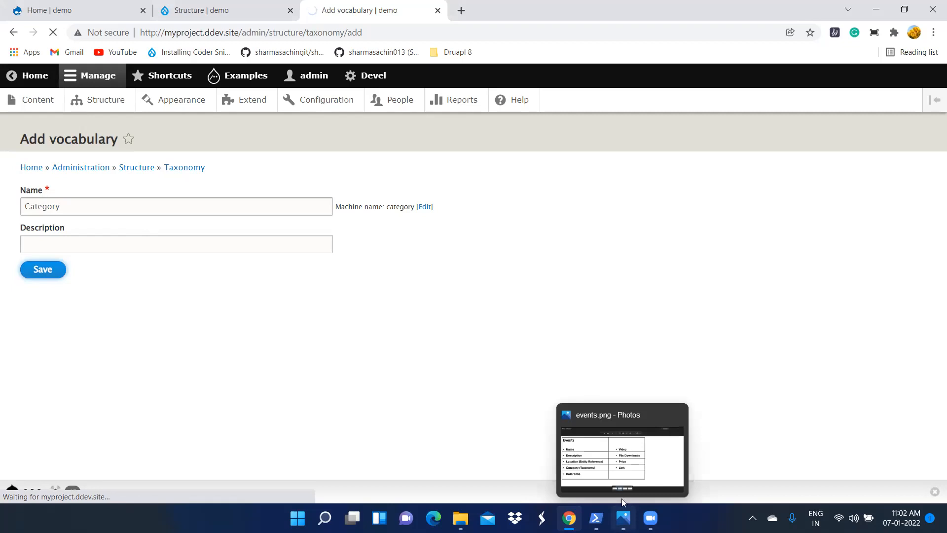
pyautogui.click(624, 514)
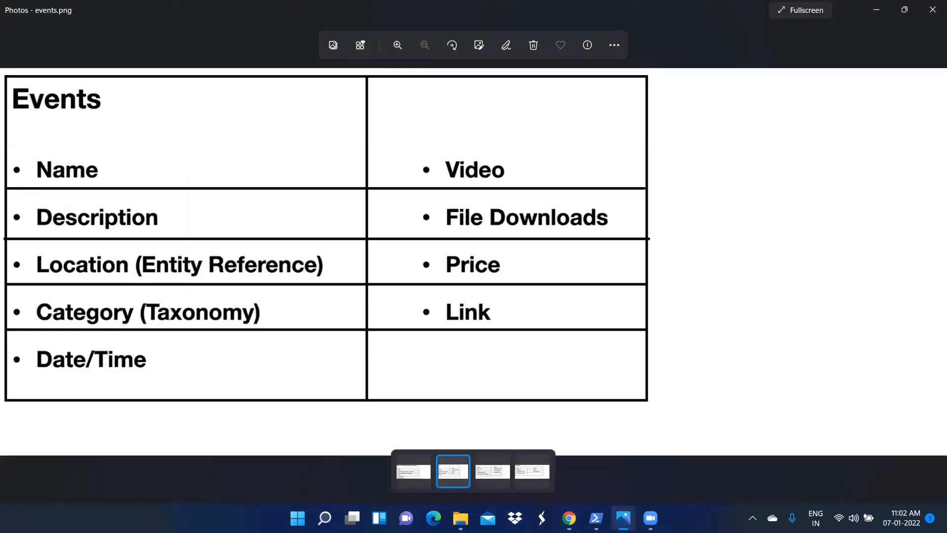
pyautogui.press('Left')
pyautogui.press('Right')
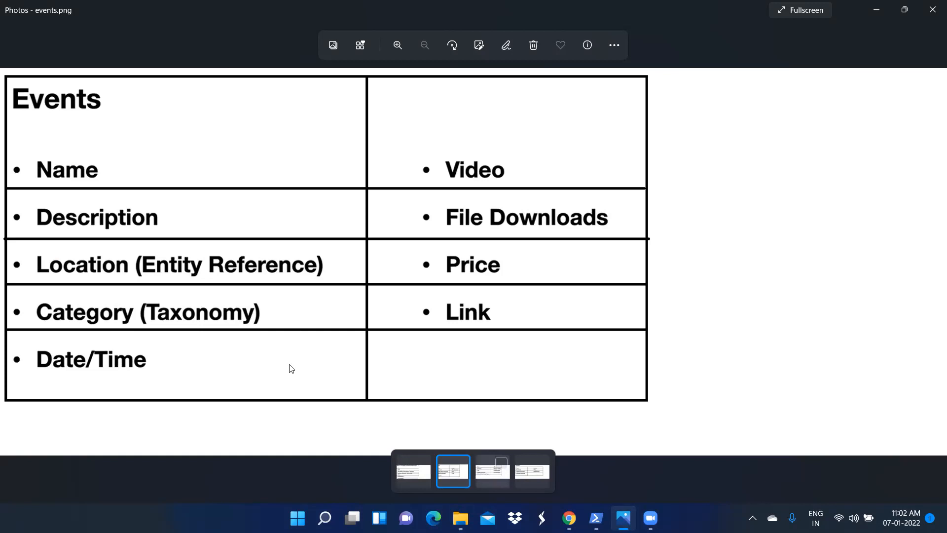
pyautogui.press('Right')
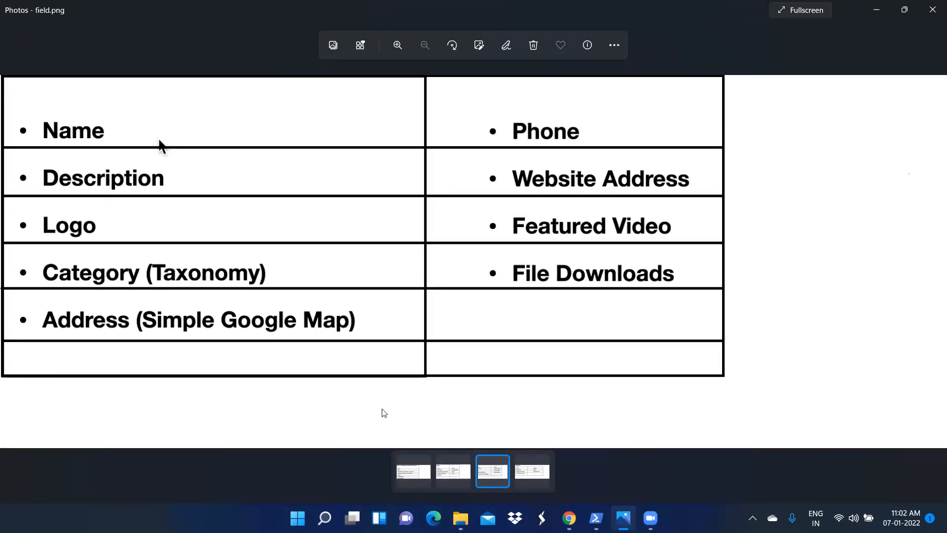
pyautogui.click(596, 518)
pyautogui.click(595, 518)
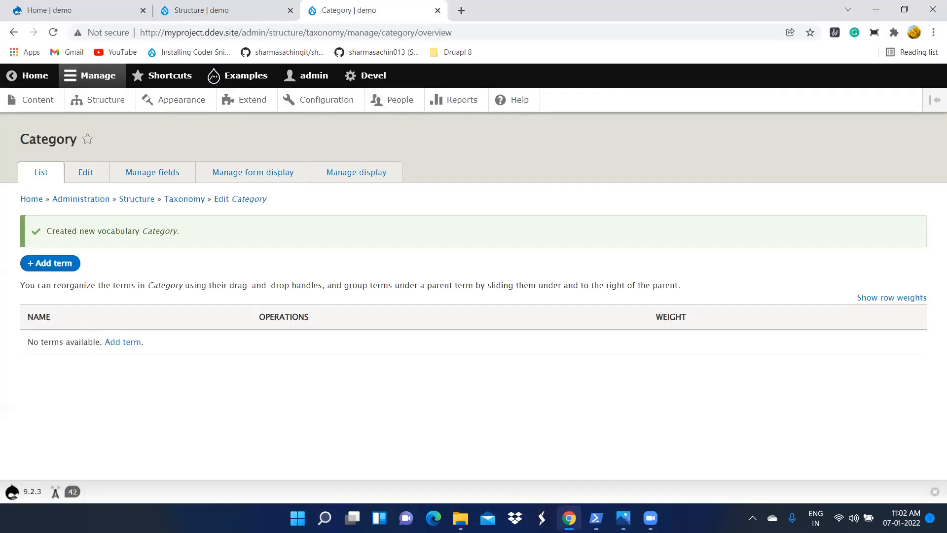
# Step: Add a term named Term 1 to the Category vocabulary and save it
pyautogui.click(65, 271)
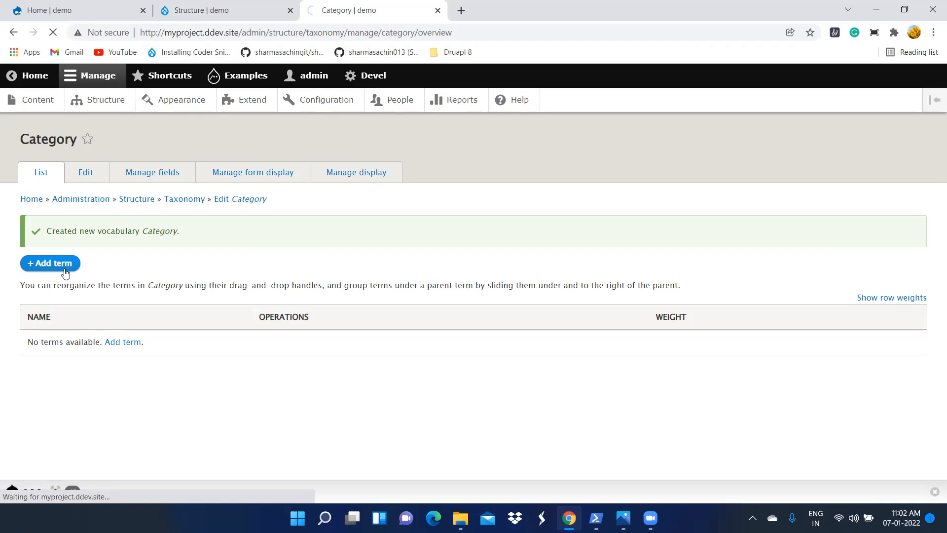
pyautogui.click(274, 10)
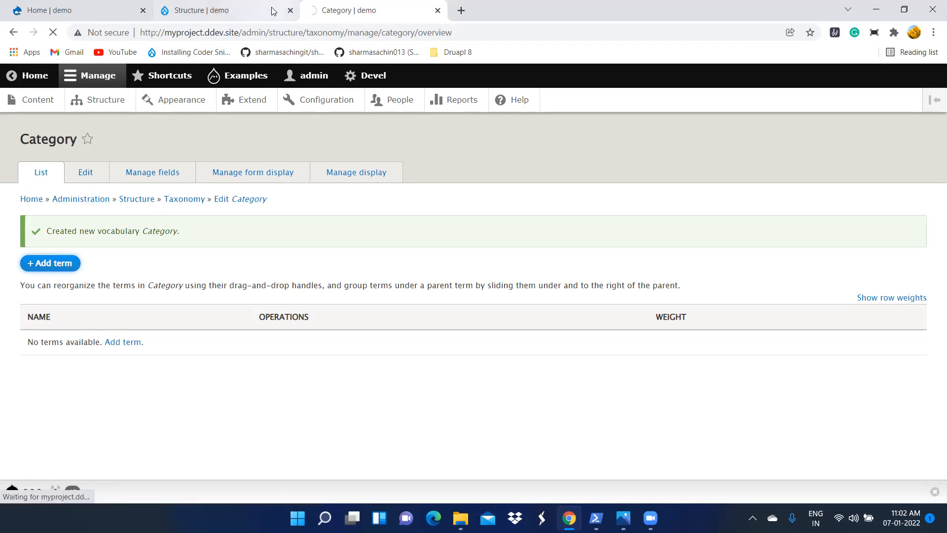
pyautogui.click(386, 11)
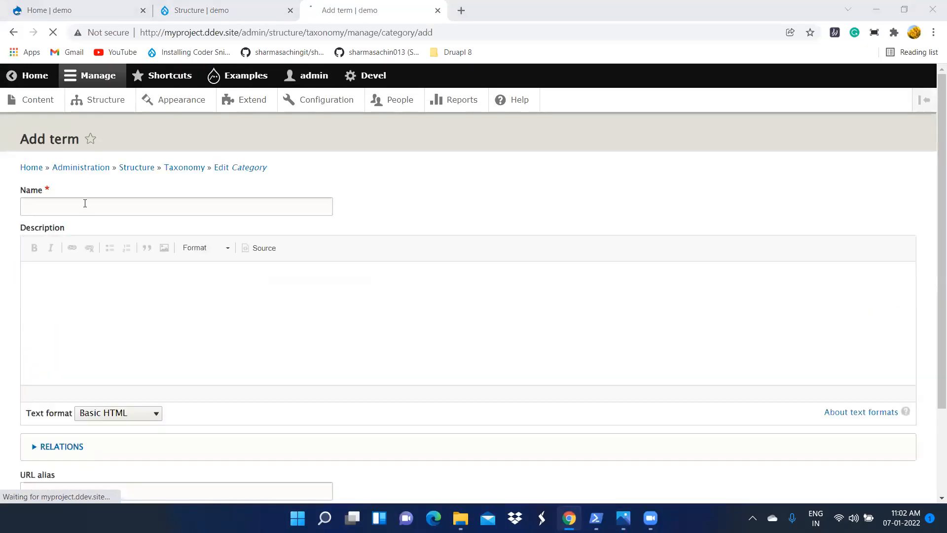
pyautogui.click(120, 205)
pyautogui.write('ler')
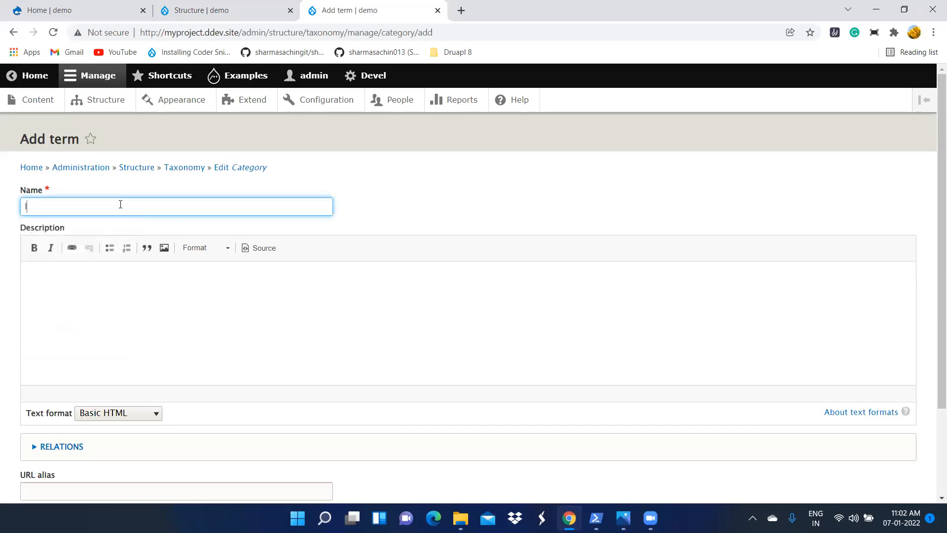
pyautogui.press('BackSpace')
pyautogui.press('BackSpace')
pyautogui.press('BackSpace')
pyautogui.write('Ter')
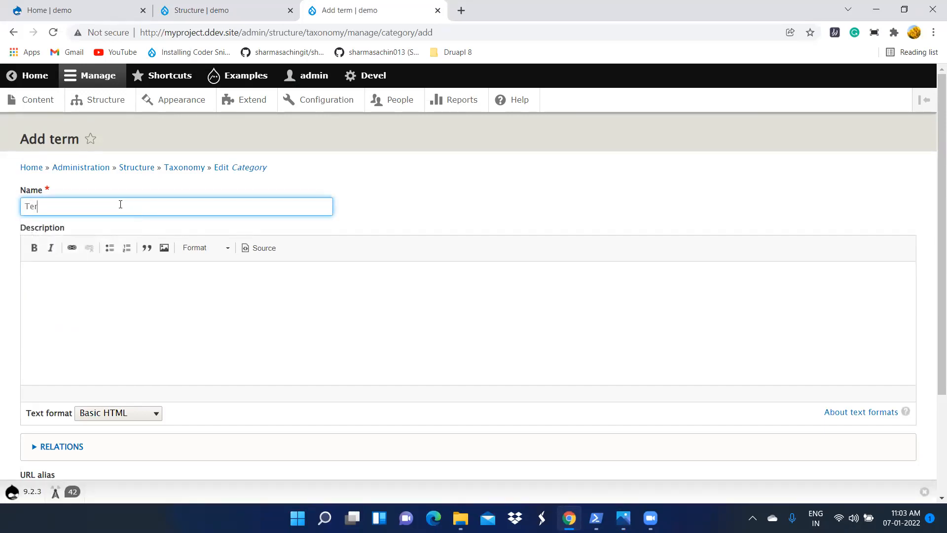
pyautogui.write('m 1')
pyautogui.scroll(-3, 200, 287)
pyautogui.click(42, 416)
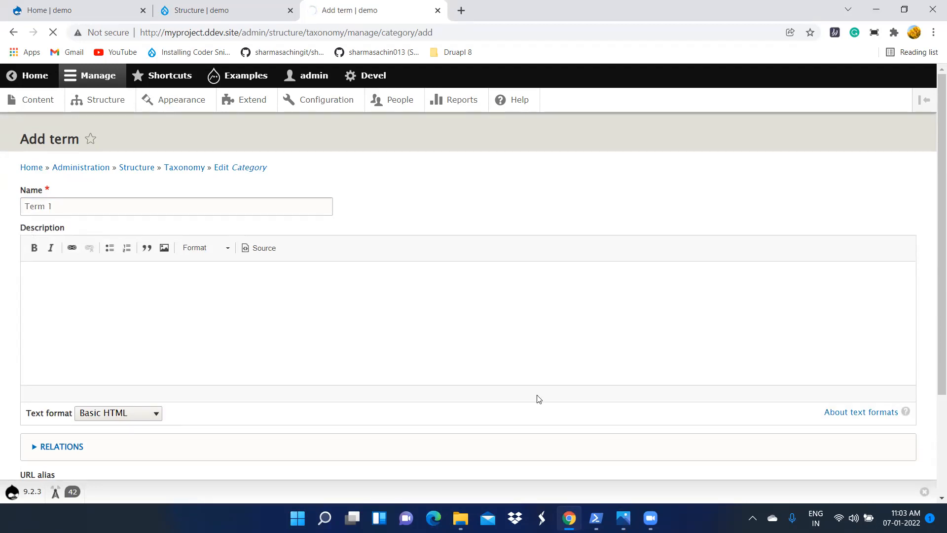
# Step: Compare the Article, Events and Location field images in Photos to find which taxonomies are still needed
pyautogui.click(622, 518)
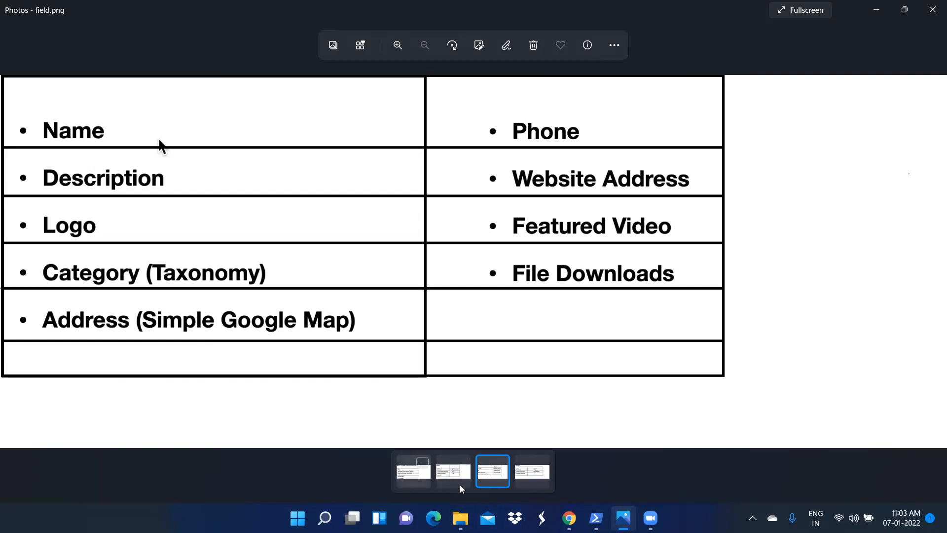
pyautogui.click(413, 471)
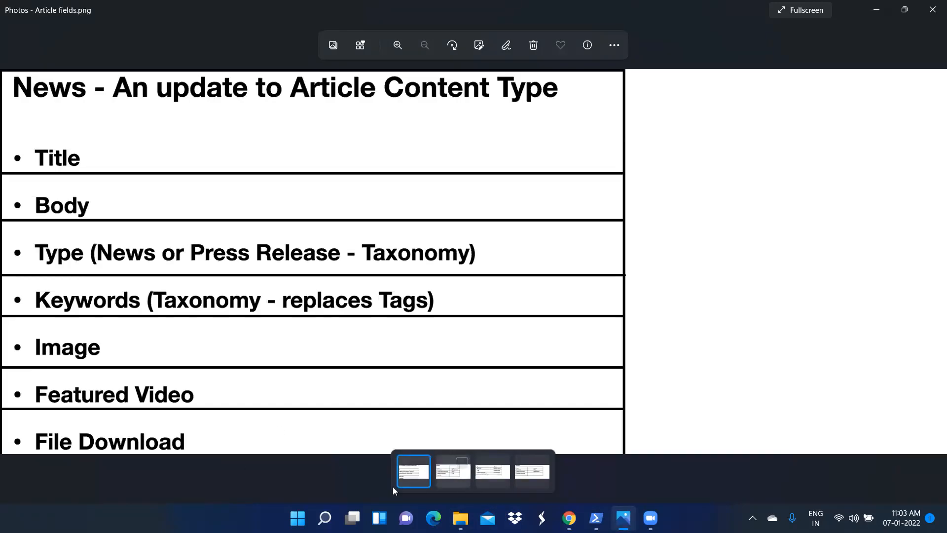
pyautogui.press('Right')
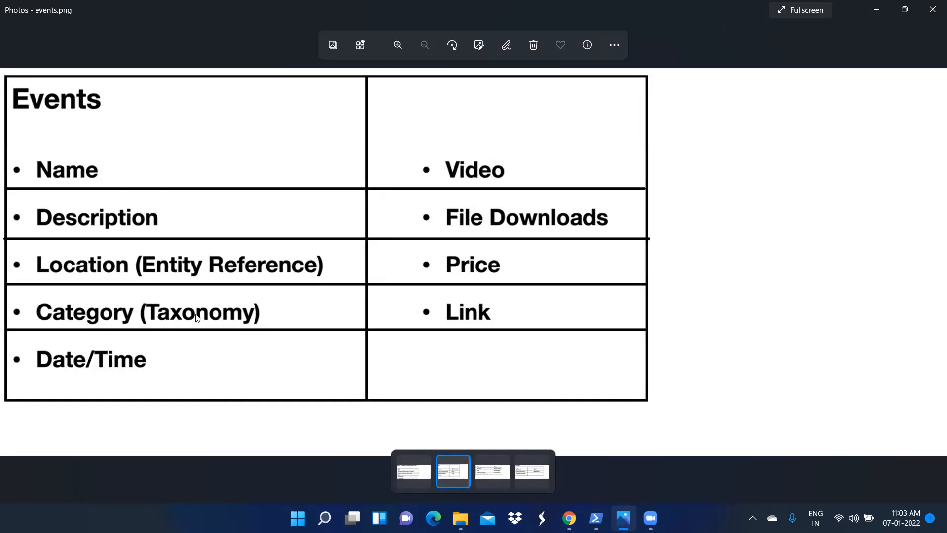
pyautogui.click(522, 487)
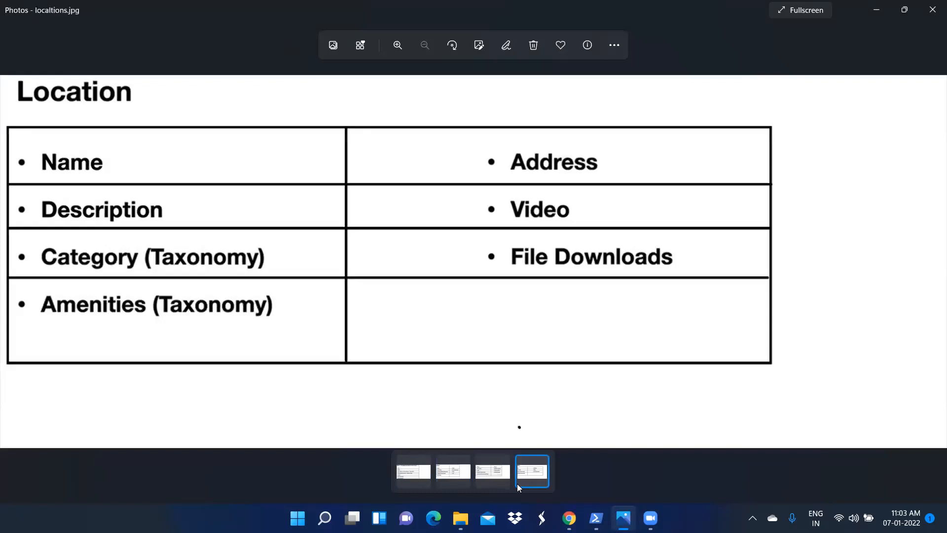